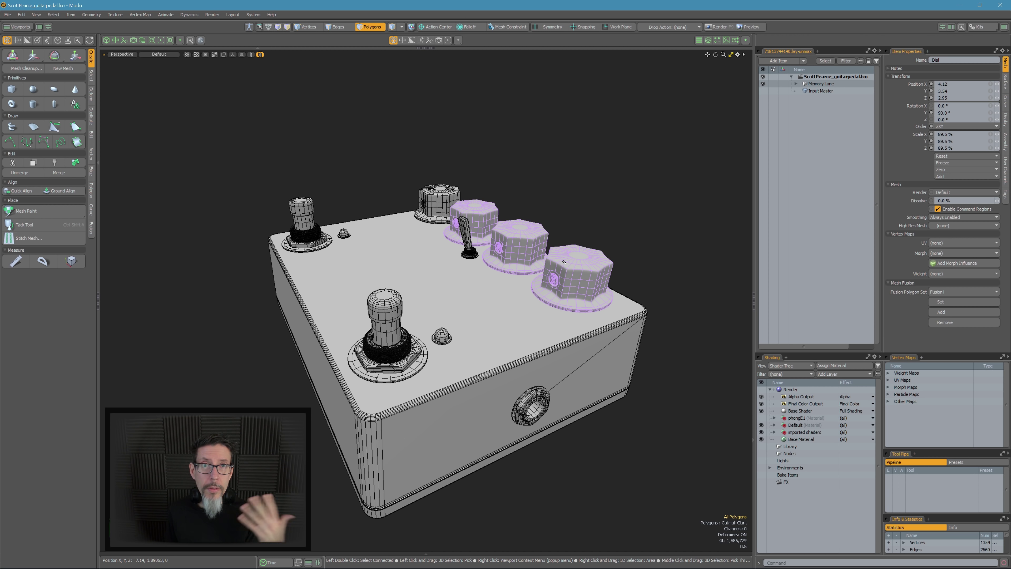
Step: Examine the guitar pedal's knobs, LEDs, switches and input jacks from several sides and at close range
left_click_drag(564, 262, 336, 195, "alt")
left_click(564, 179)
left_click_drag(458, 203, 442, 247, "alt")
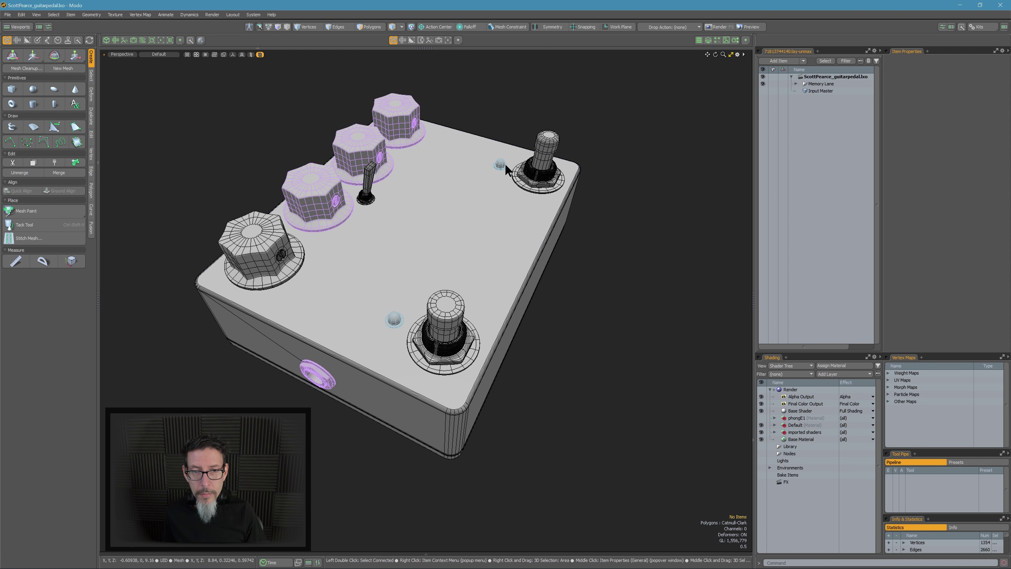
left_click_drag(398, 321, 517, 369, "alt")
left_click_drag(518, 370, 494, 349, "alt")
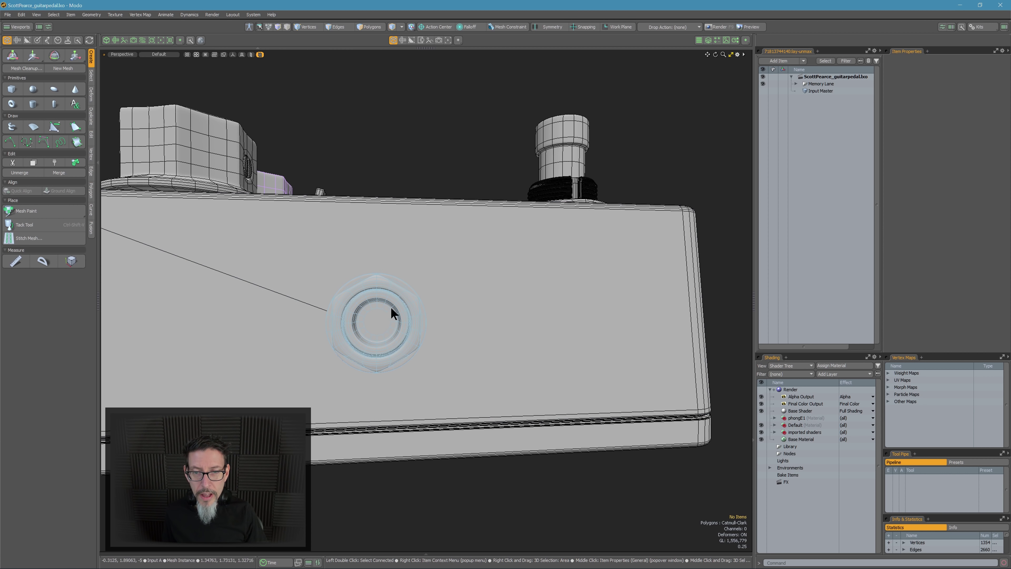
mouse_move(392, 310)
left_mouse_down("alt")
mouse_move(399, 355)
mouse_move(402, 313)
left_mouse_up("alt")
left_click_drag(402, 313, 565, 341, "ctrl+alt")
left_click_drag(633, 300, 529, 251, "alt")
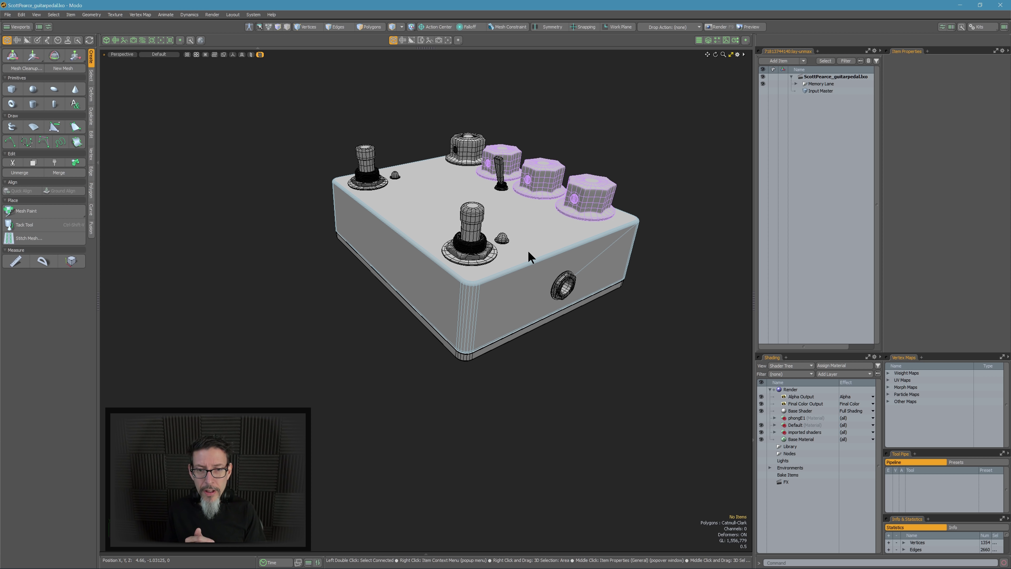
left_click_drag(528, 249, 627, 262, "alt")
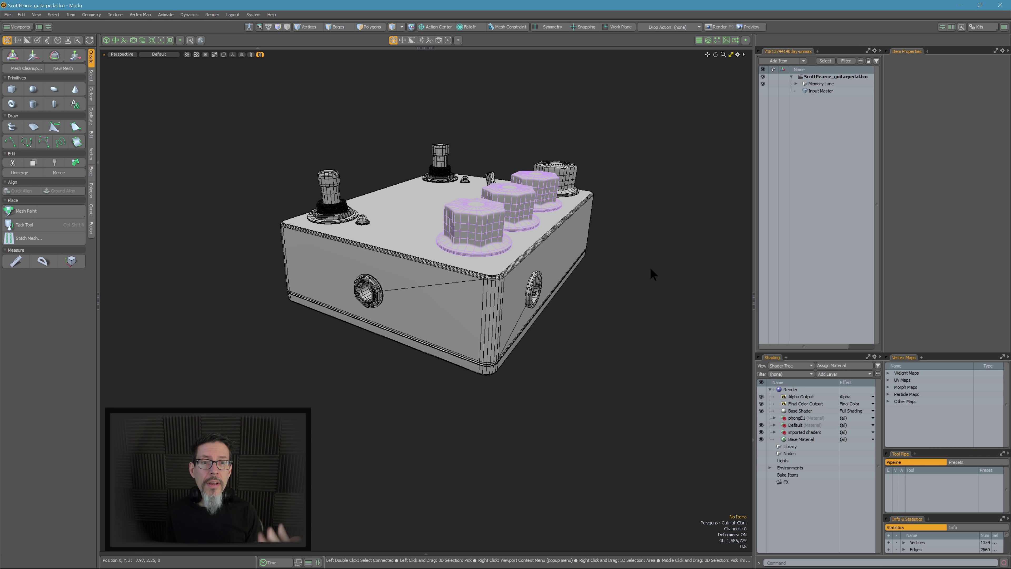
left_click_drag(575, 270, 503, 297, "alt+shift")
scroll(502, 297, "up", 3)
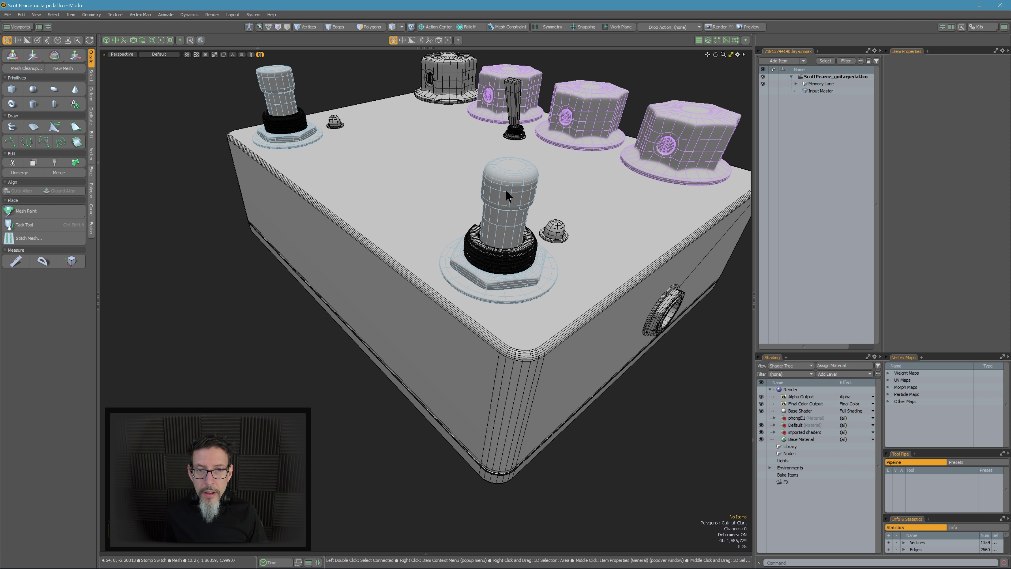
Step: Toggle subdivision on the Stomp Switch mesh and clear the selection
left_click(505, 189)
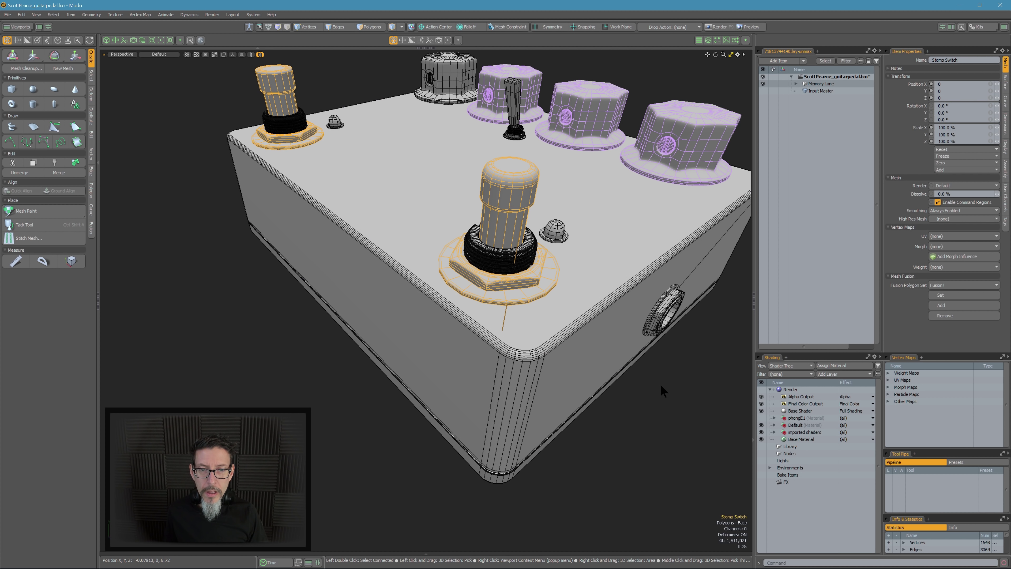
key("Tab")
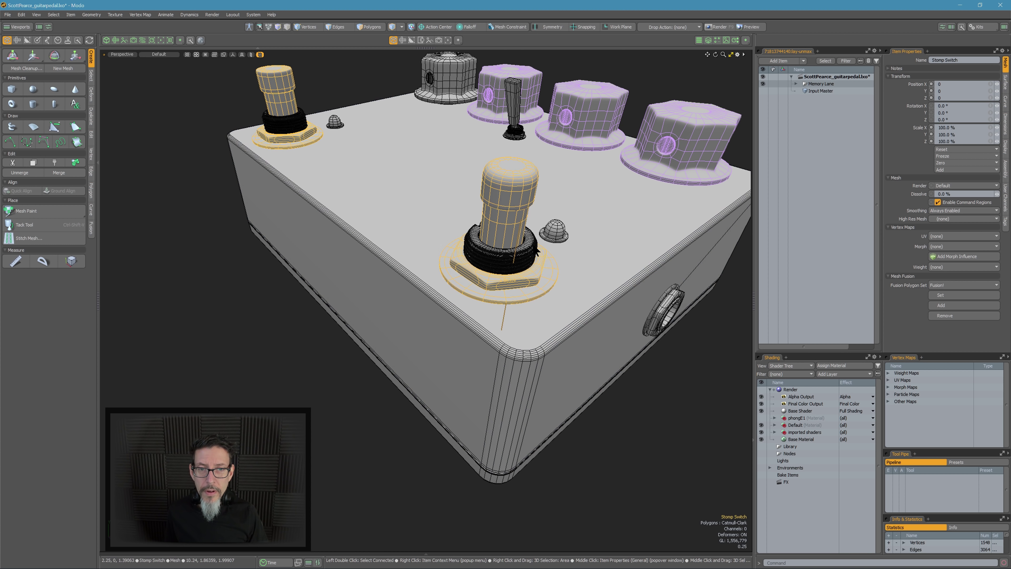
left_click_drag(660, 384, 553, 251, "alt")
left_click(681, 275)
left_click_drag(682, 276, 697, 262, "alt")
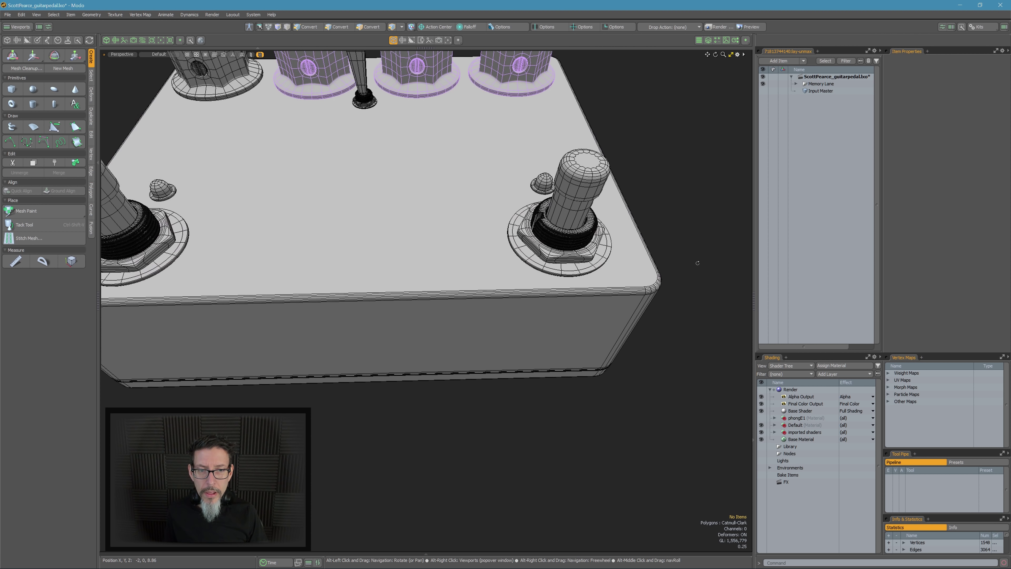
Step: Examine both stomp switches as one mesh and review the whole pedal from the corner views
left_click_drag(440, 249, 271, 278, "alt+shift")
scroll(380, 242, "down", 2)
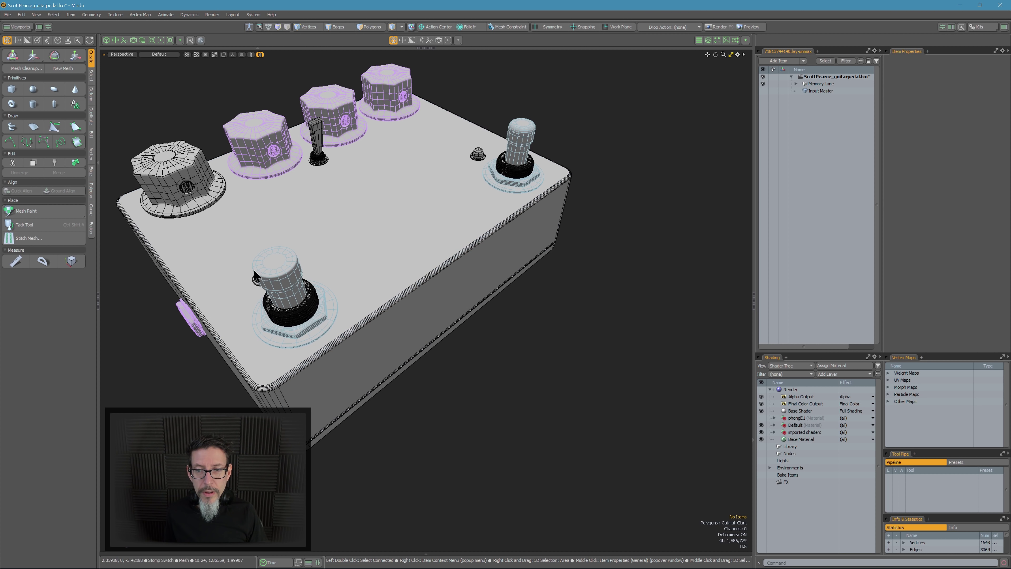
left_click(271, 278)
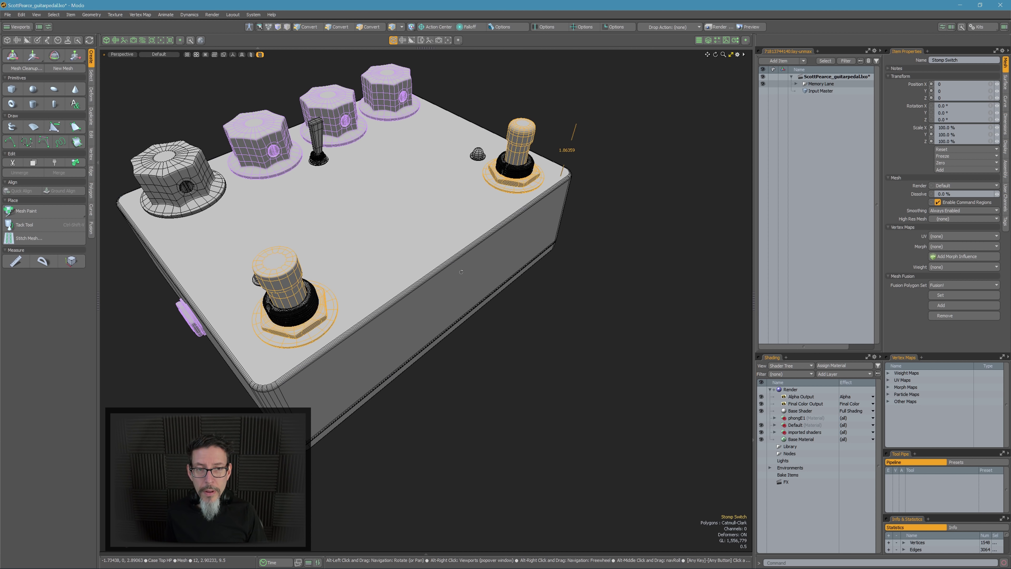
left_click_drag(398, 250, 414, 227, "alt")
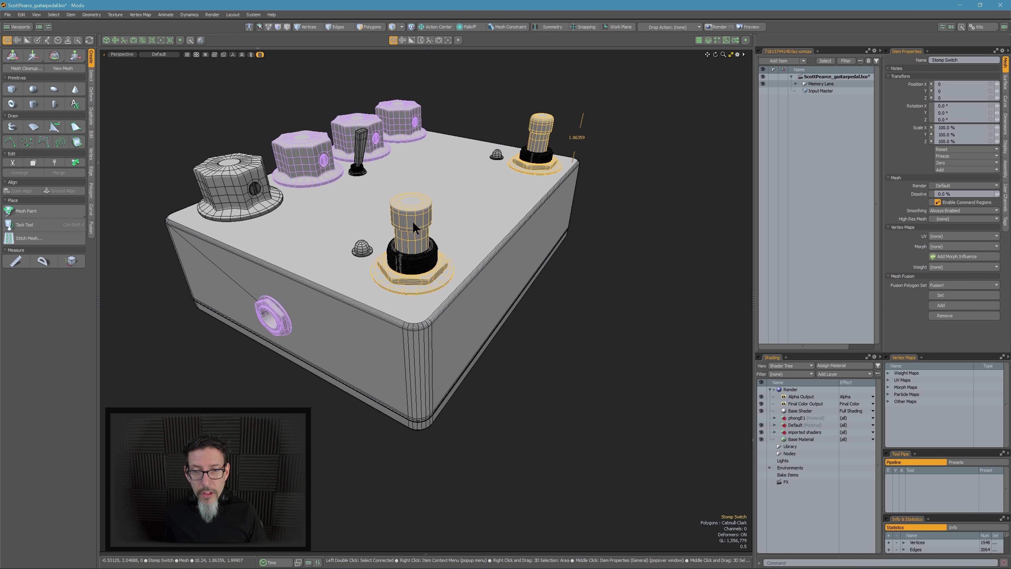
left_click(632, 165)
left_click_drag(362, 278, 410, 227, "alt")
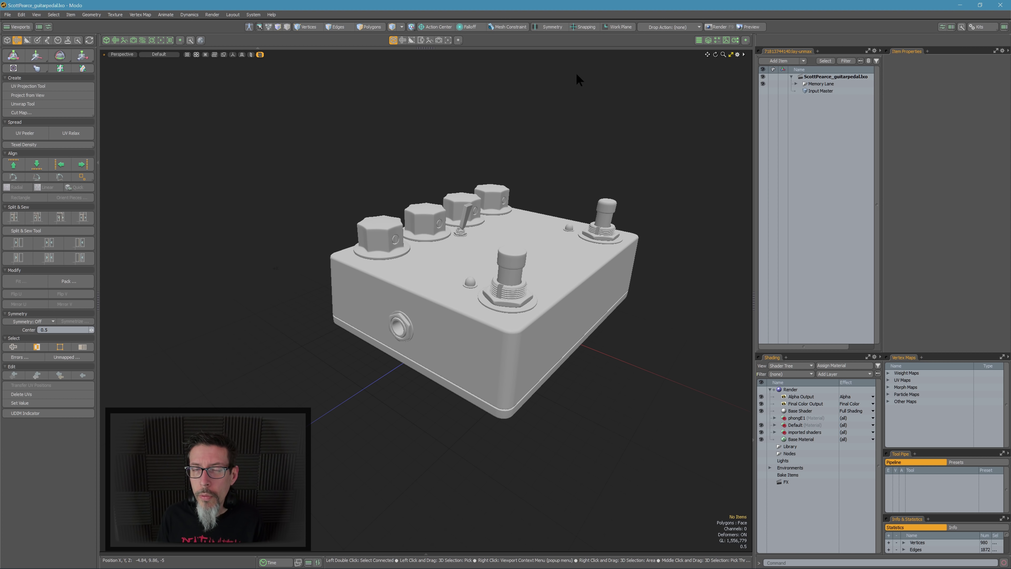
left_click_drag(533, 159, 563, 135, "alt")
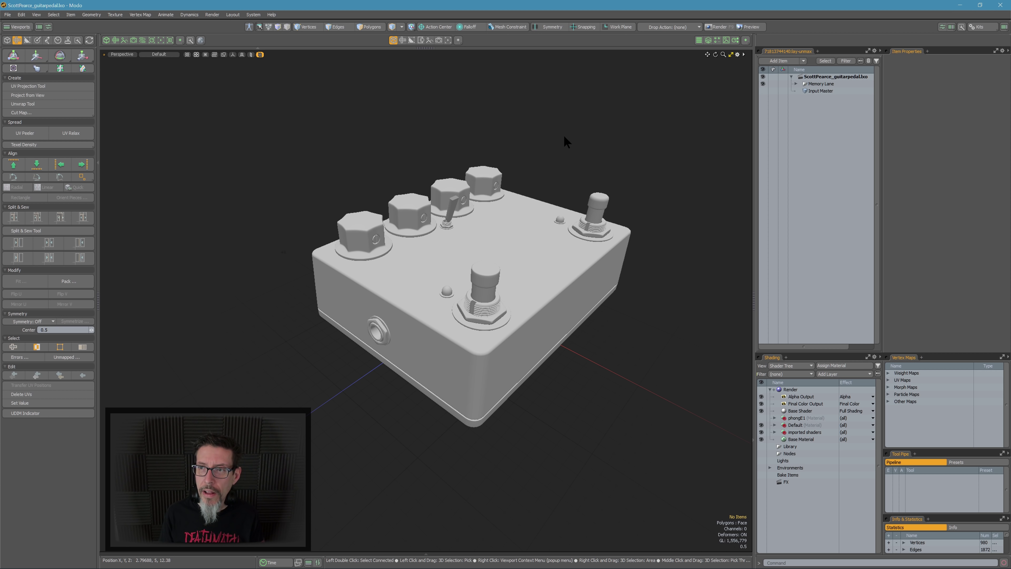
left_click_drag(639, 154, 614, 160, "alt")
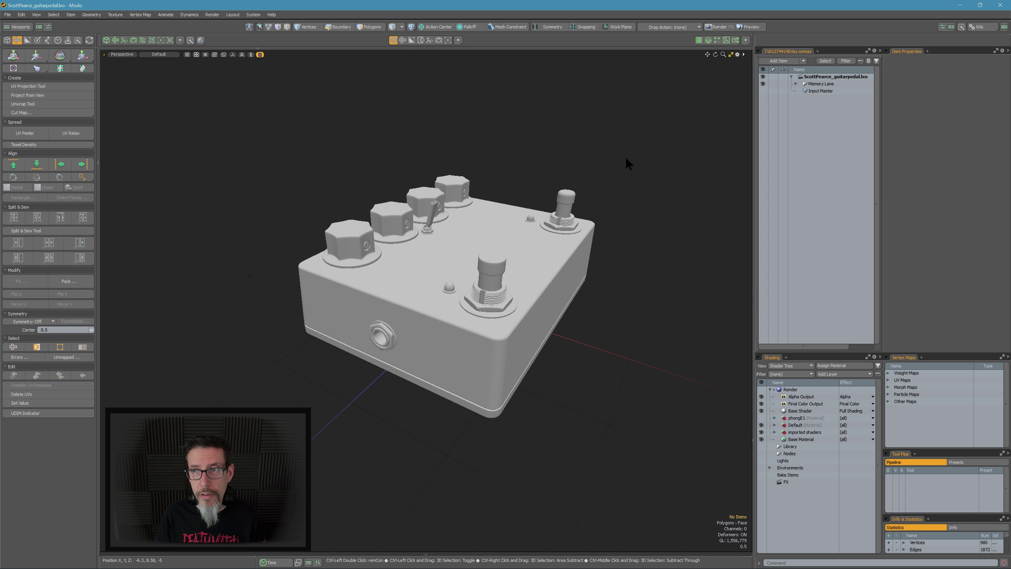
Step: Create a new scene and delete the Architecture_Blockout_Partial and Figure items from its REF group
key("ctrl+n")
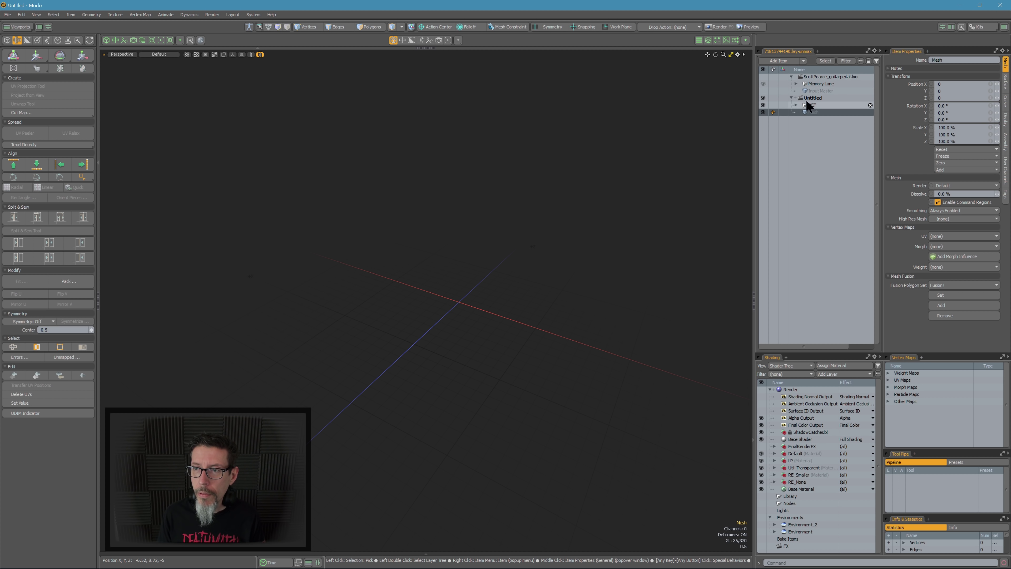
left_click(796, 105)
left_click(836, 112)
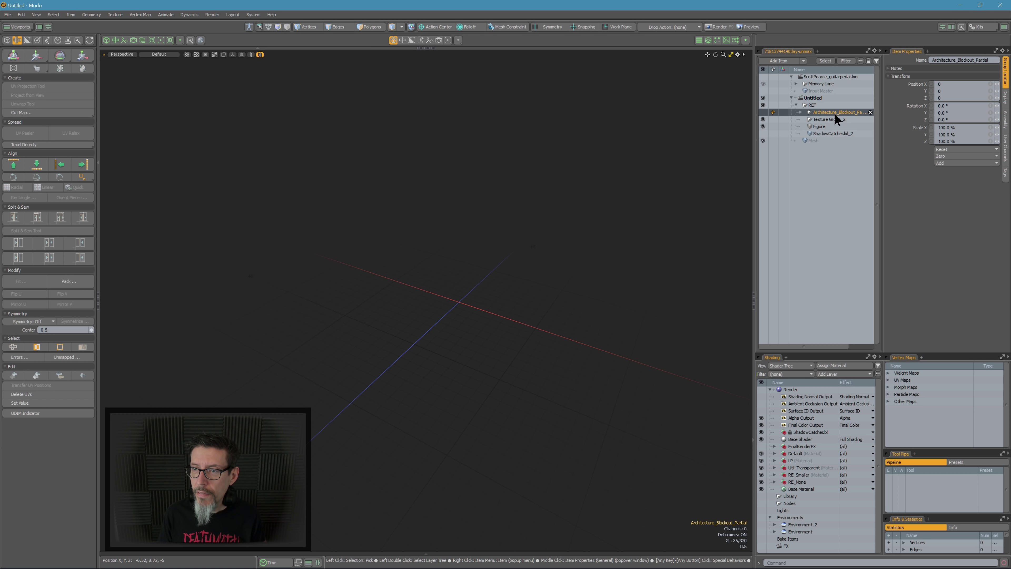
left_click(828, 126, "ctrl")
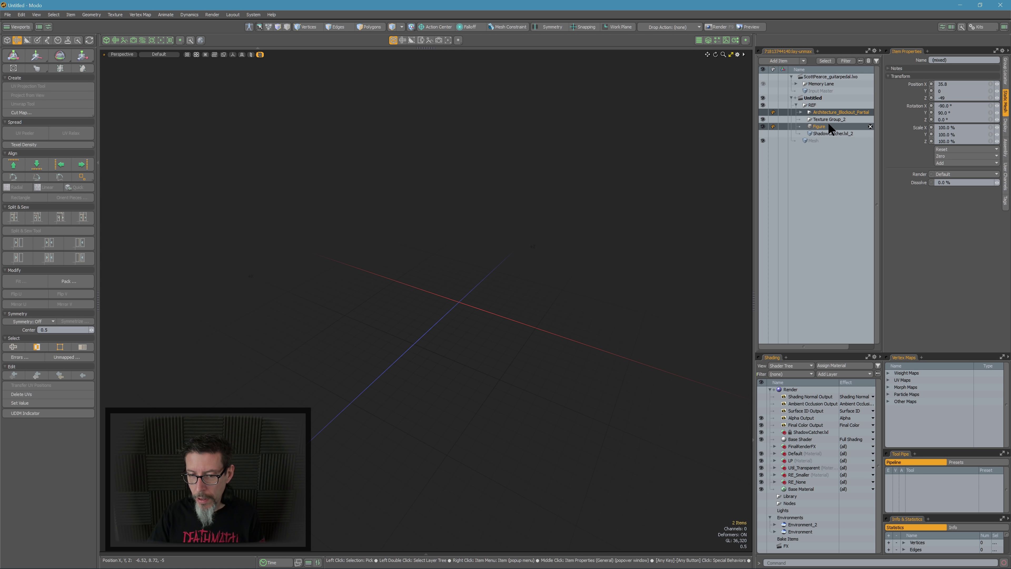
key("Delete")
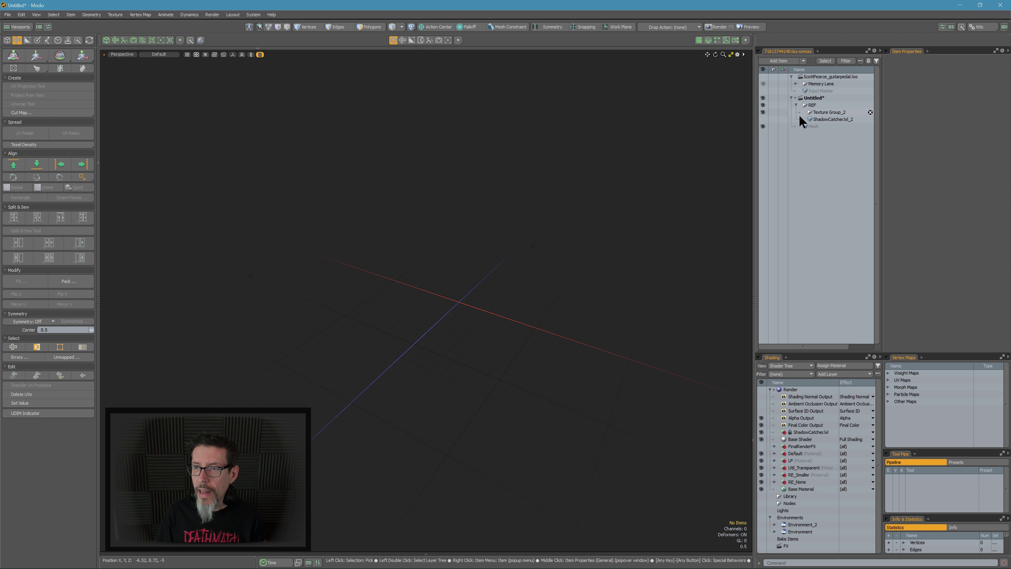
left_click(796, 105)
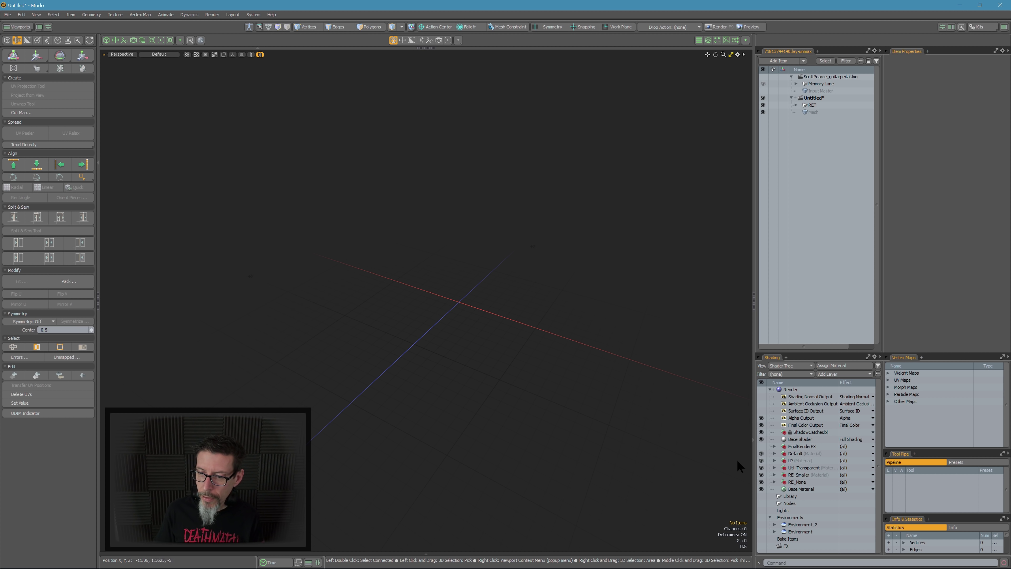
left_click(798, 462)
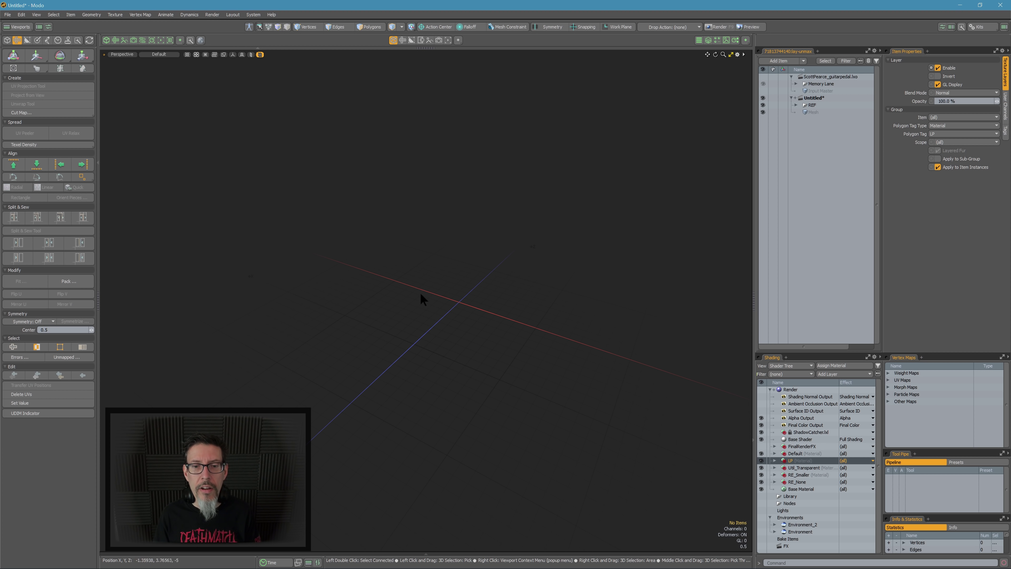
Step: Import the Memory Lane group and the Input Master mesh from the original pedal scene into the untitled scene
left_click(821, 83)
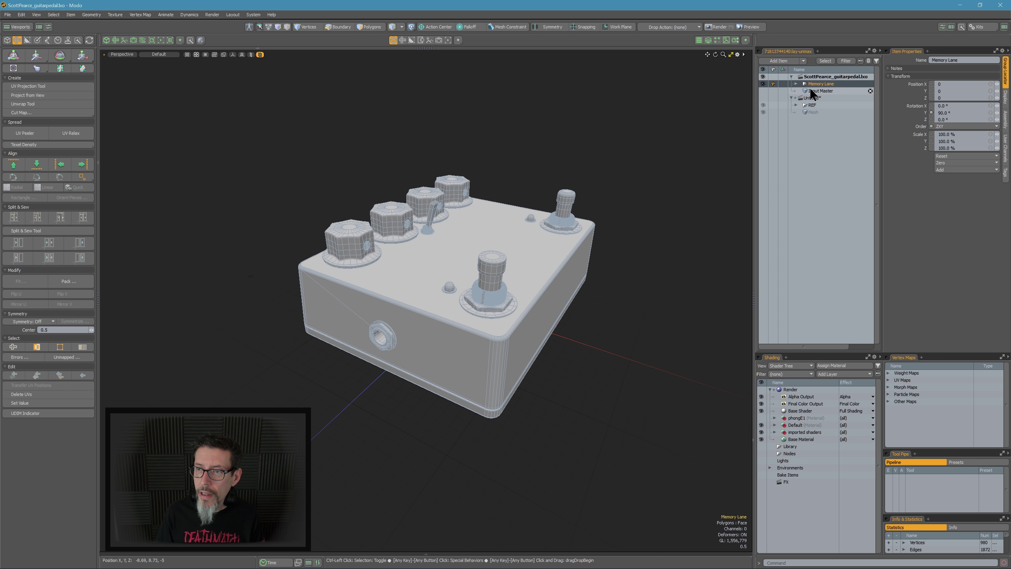
left_click(814, 91, "ctrl")
left_click_drag(815, 100, 814, 96)
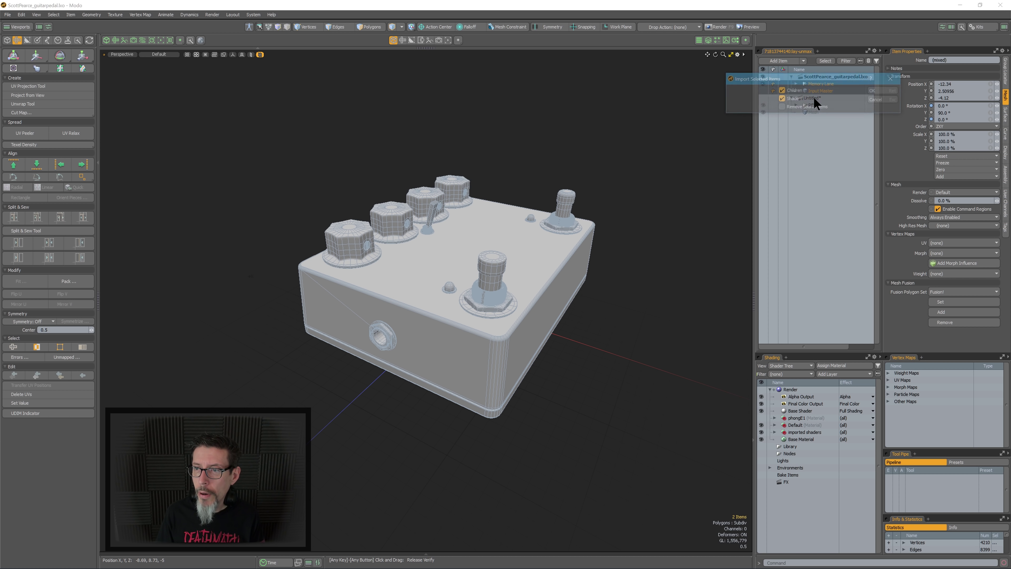
left_click(876, 89)
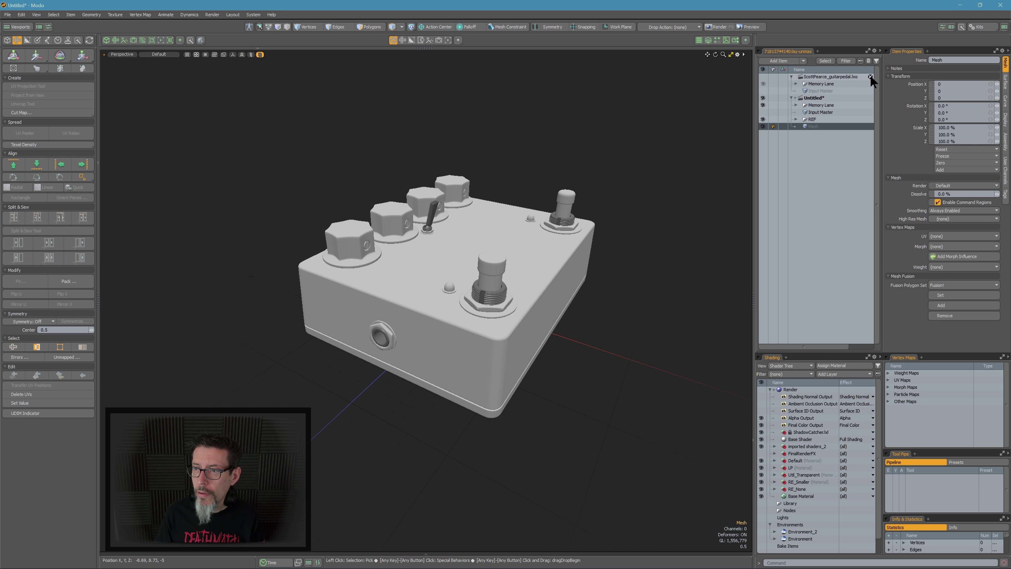
Step: Close the original pedal scene and delete the imported shaders_2 group from the Shader Tree
scroll(875, 82, "down", 1)
left_click(820, 83)
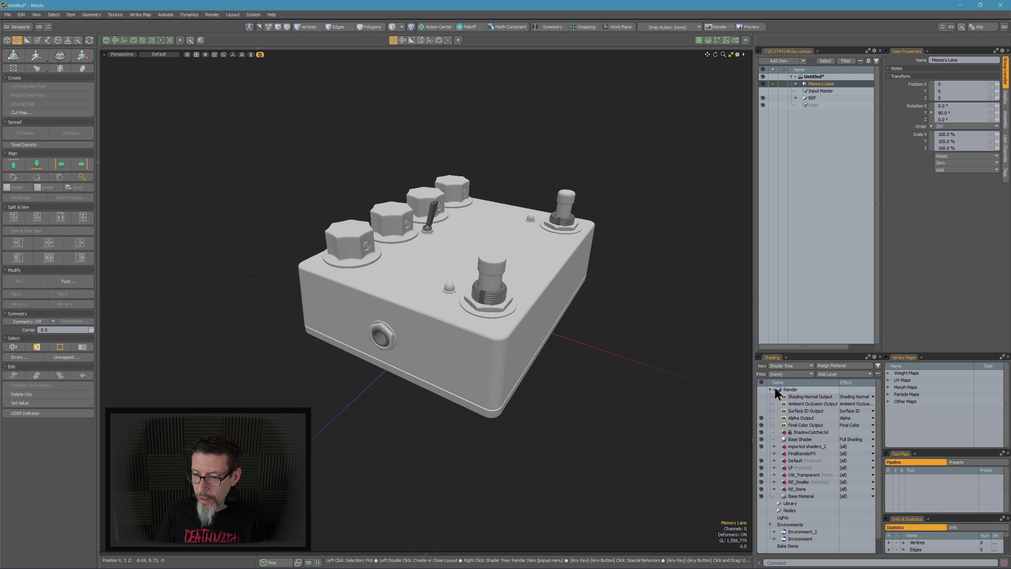
left_click(802, 447)
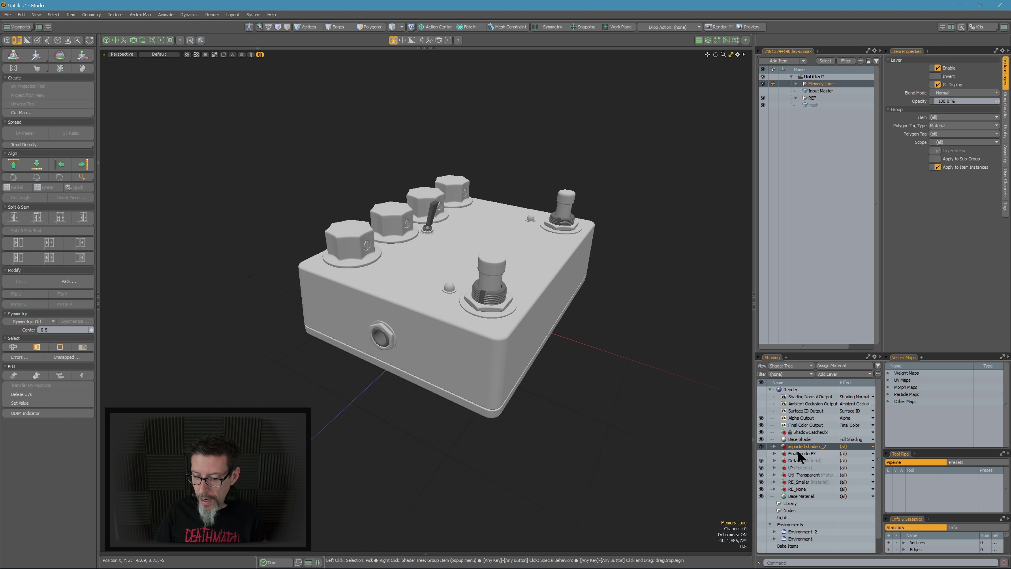
key("Delete")
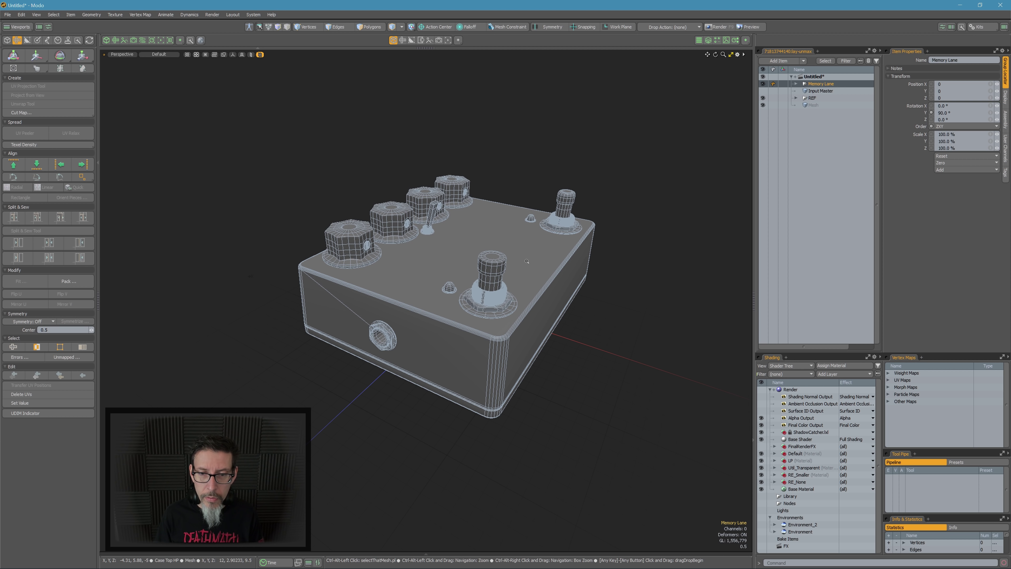
Step: Inspect the pedal's underside and screws, and check the whole model in a render preview
left_click_drag(527, 261, 560, 259, "ctrl+alt")
left_click(588, 125)
left_click_drag(368, 306, 402, 291, "ctrl+alt")
left_click_drag(402, 290, 414, 258, "alt")
left_click_drag(413, 318, 588, 264, "alt+shift")
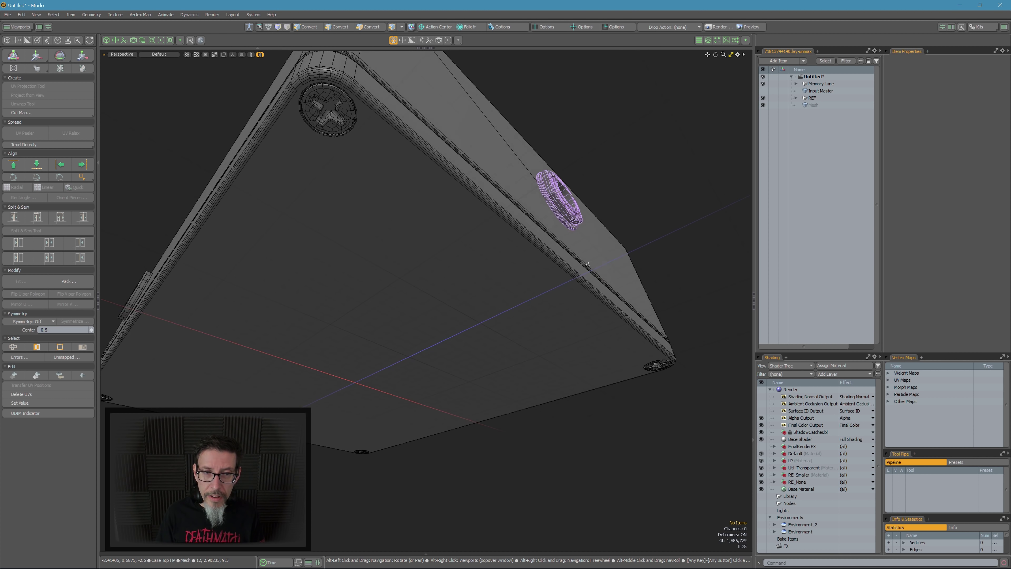
left_click_drag(372, 105, 533, 285, "alt")
key("F8")
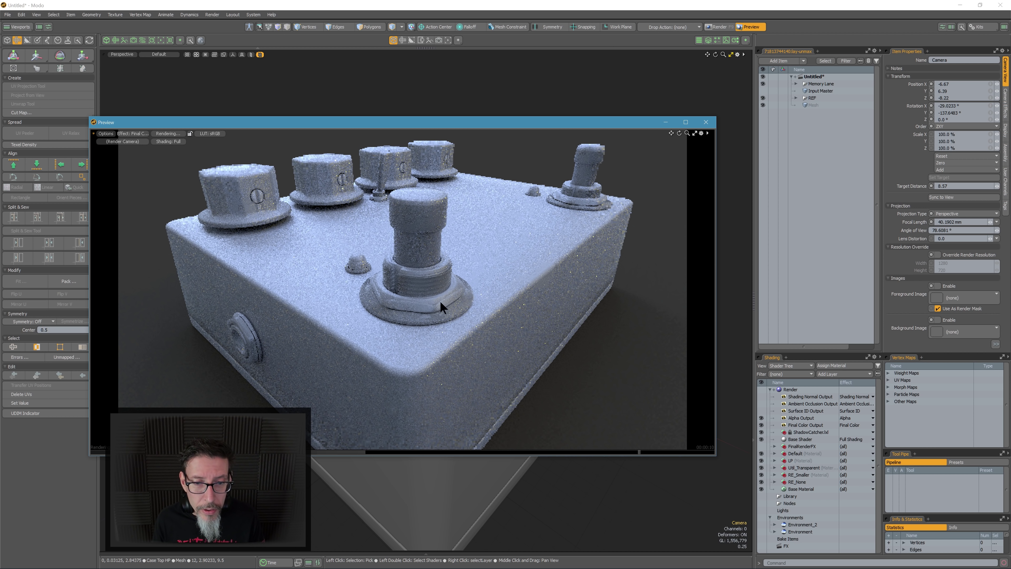
left_click(706, 122)
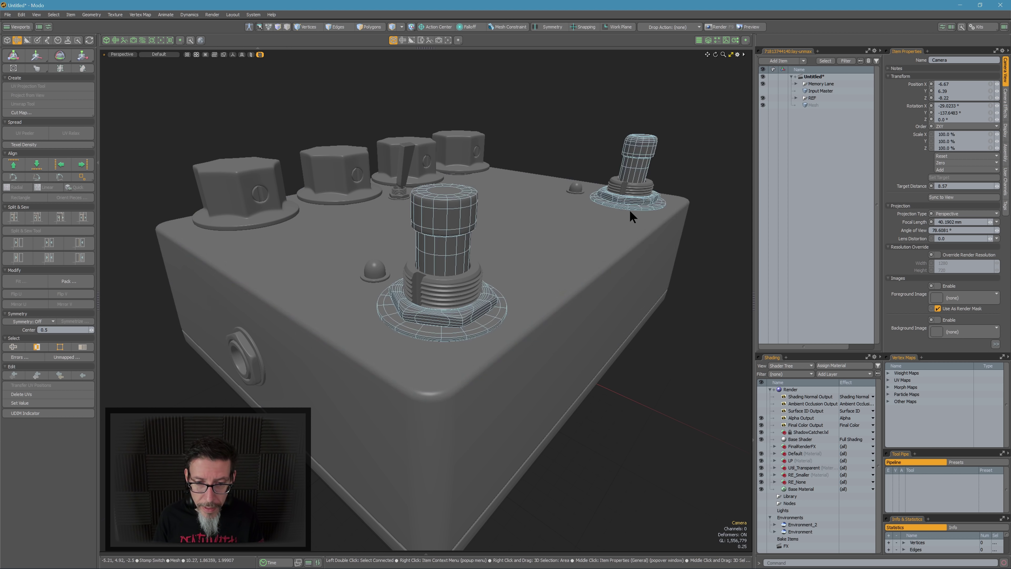
Step: Set the Rounded Edge Width to 0 on the Default group's Material_4 and on Base Material, and preview the render
mouse_move(498, 304)
left_mouse_down("ctrl+alt")
mouse_move(507, 293)
mouse_move(482, 319)
left_mouse_up("ctrl+alt")
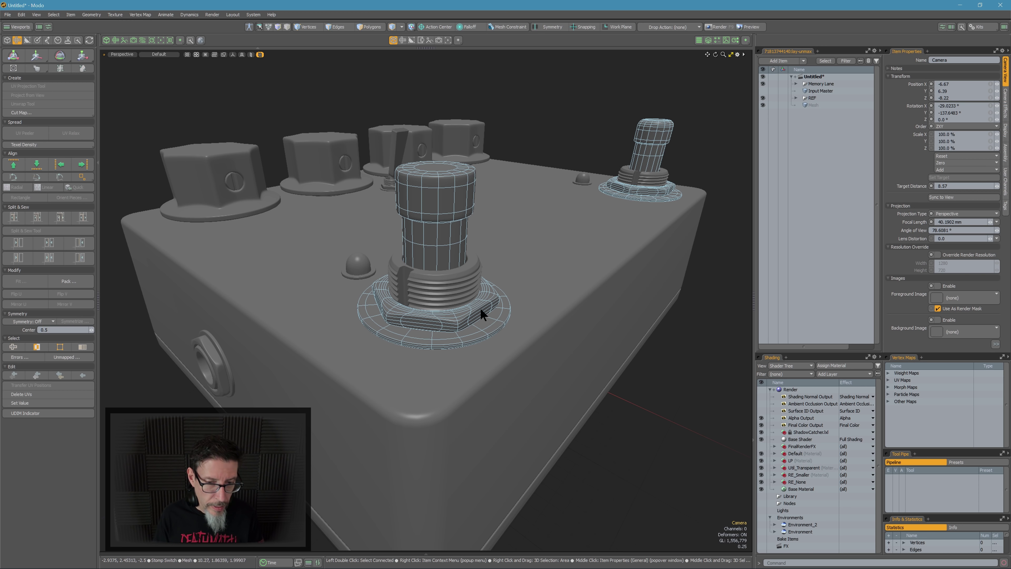
key("5")
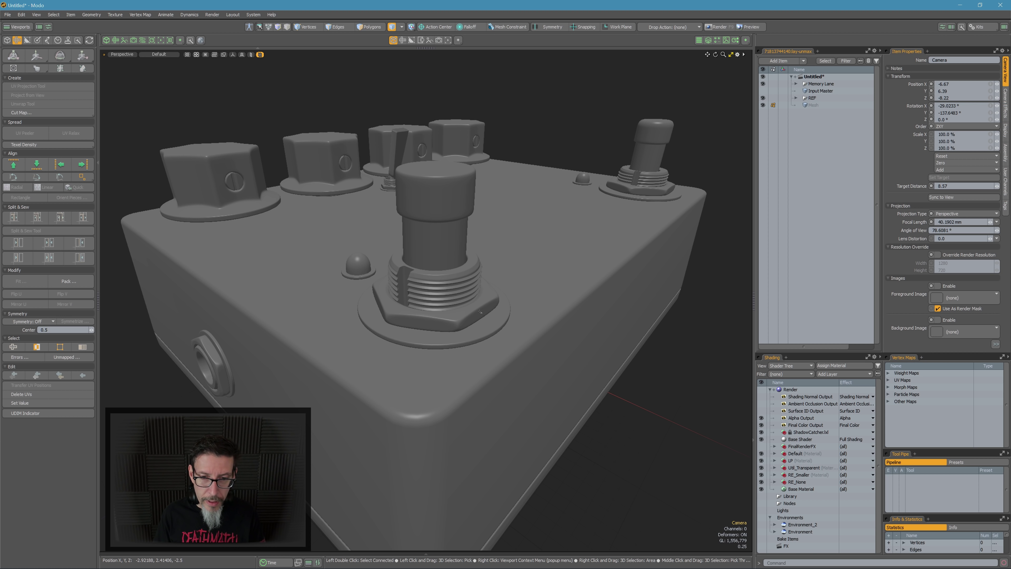
left_click(478, 315)
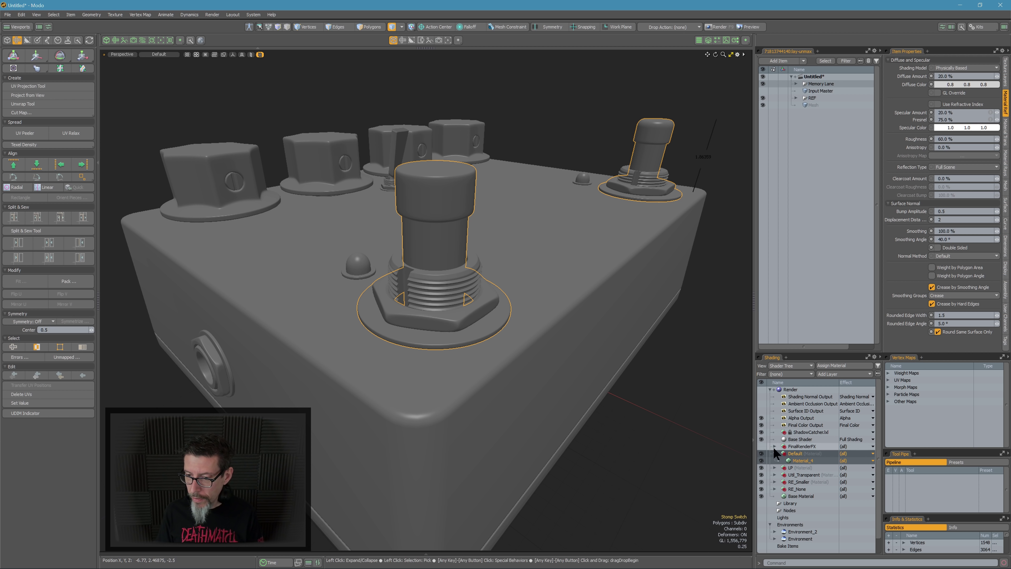
left_click(795, 459)
left_click(959, 315)
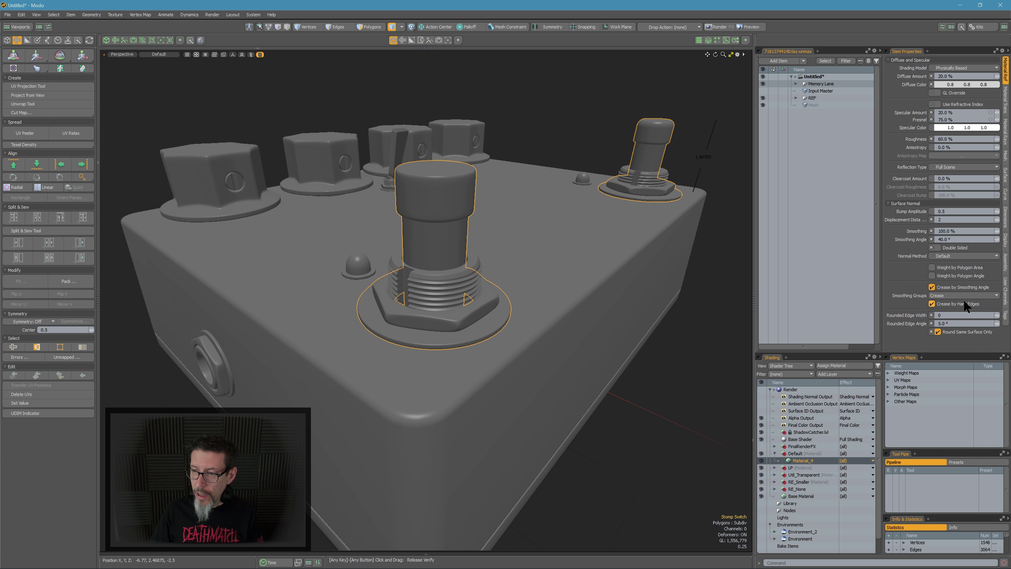
left_click(805, 495)
left_click(964, 315)
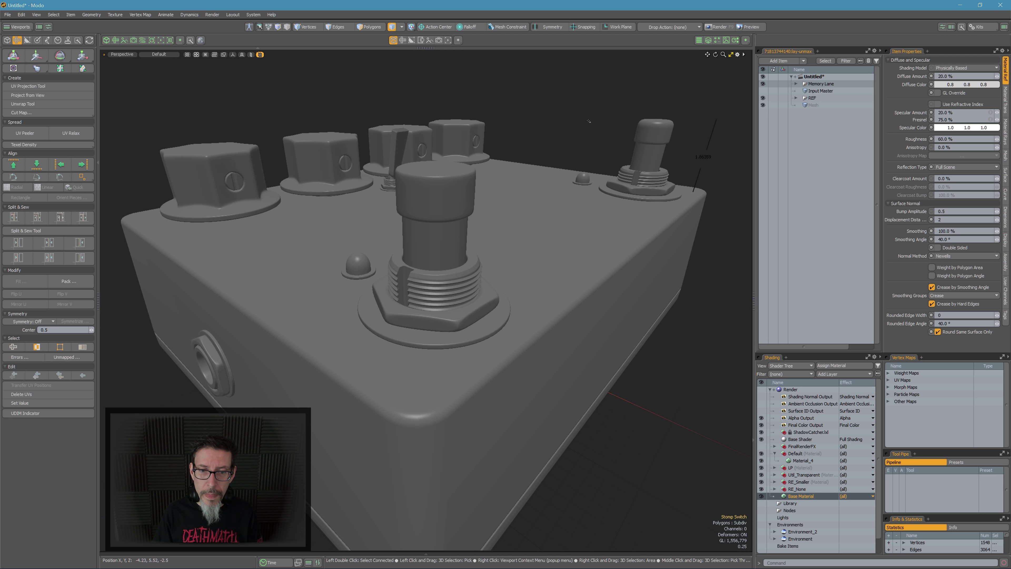
left_click_drag(537, 151, 560, 182, "alt")
key("F8")
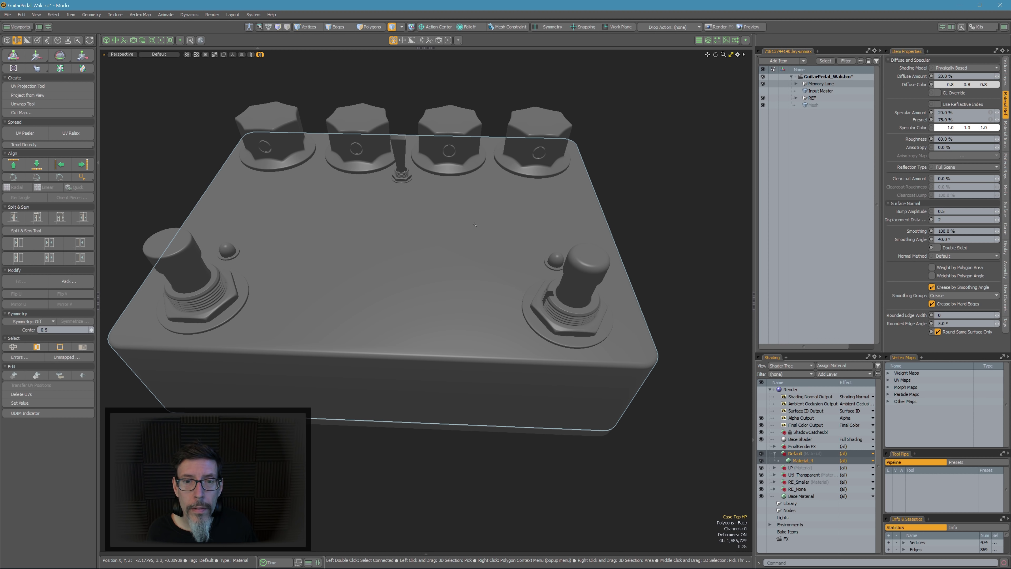
Step: Save the guitar pedal scene and review the pedal's top and side surfaces
key("alt")
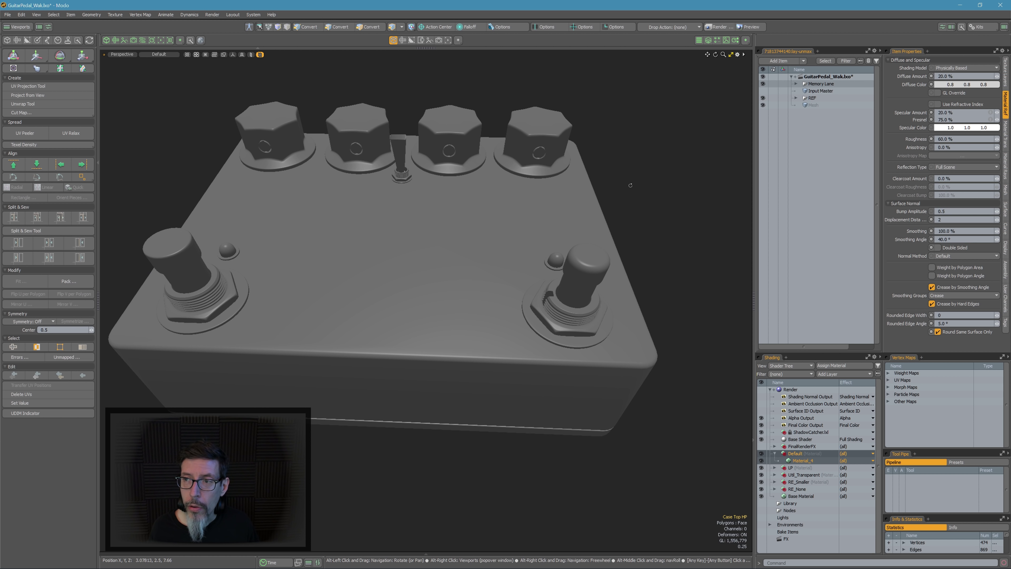
left_click_drag(621, 179, 614, 222, "alt")
key("ctrl+s")
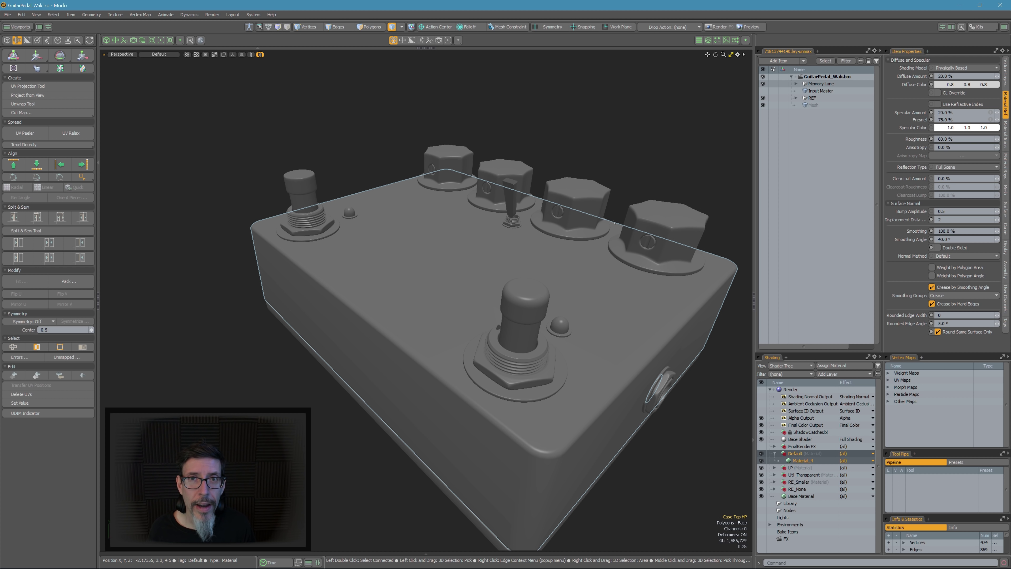
left_click_drag(614, 222, 534, 296, "alt")
scroll(541, 271, "down", 4)
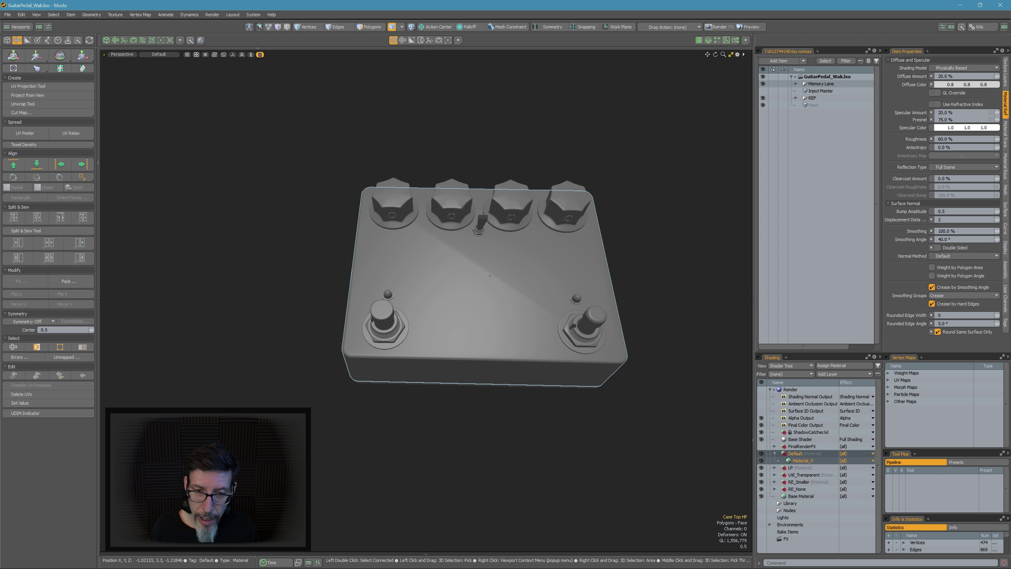
Step: Inspect the shading across the large flat polygons of the pedal's bottom plate and top face
left_click_drag(422, 207, 568, 263, "alt")
left_click(551, 291)
key("3")
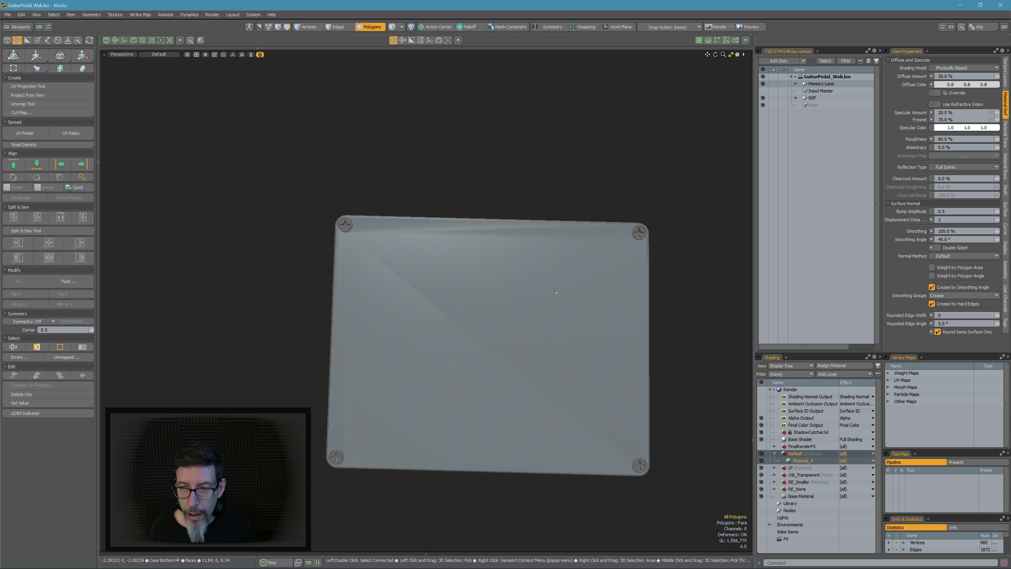
left_click(550, 291)
left_click_drag(550, 291, 594, 327, "alt")
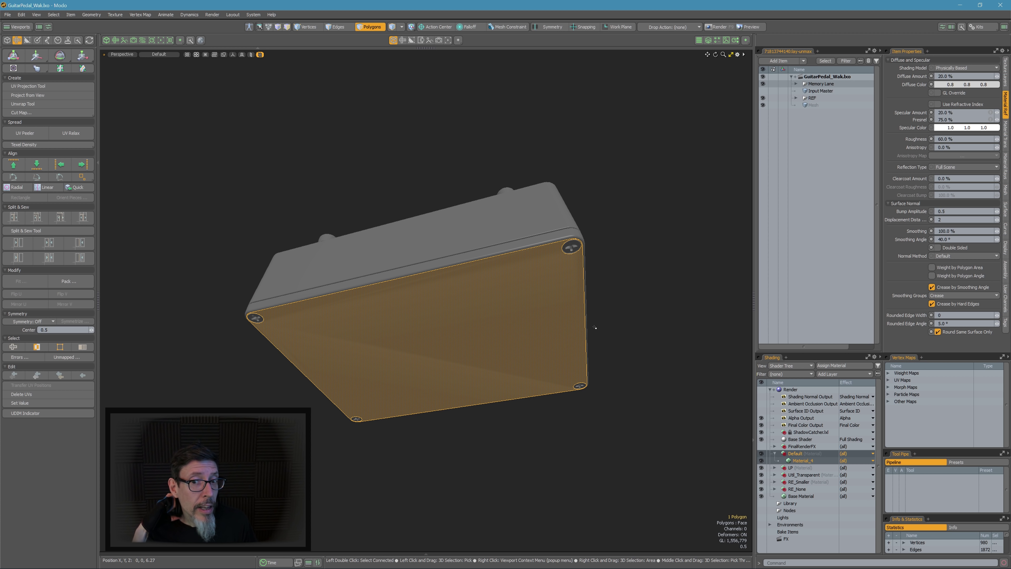
left_click_drag(595, 327, 525, 251, "alt")
left_click(559, 218)
left_click(463, 232)
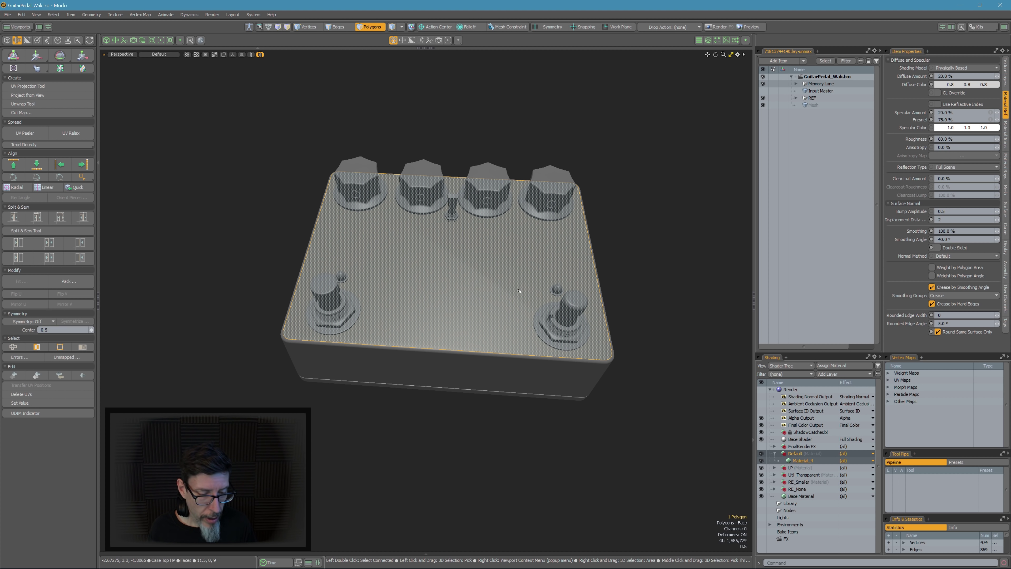
key("ctrl+space")
left_click(526, 275)
left_click(622, 276)
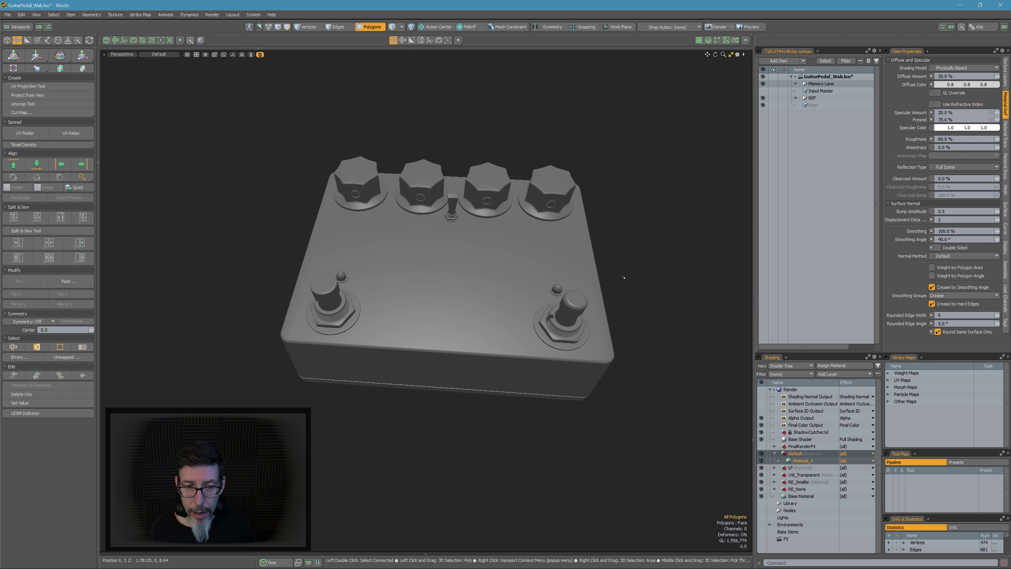
left_click_drag(629, 264, 607, 304, "alt")
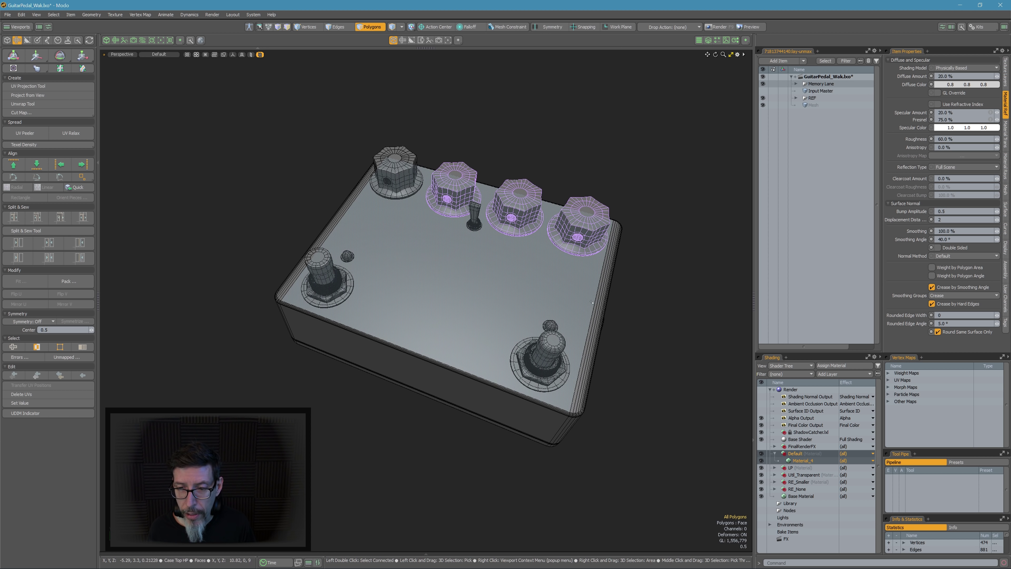
key("0")
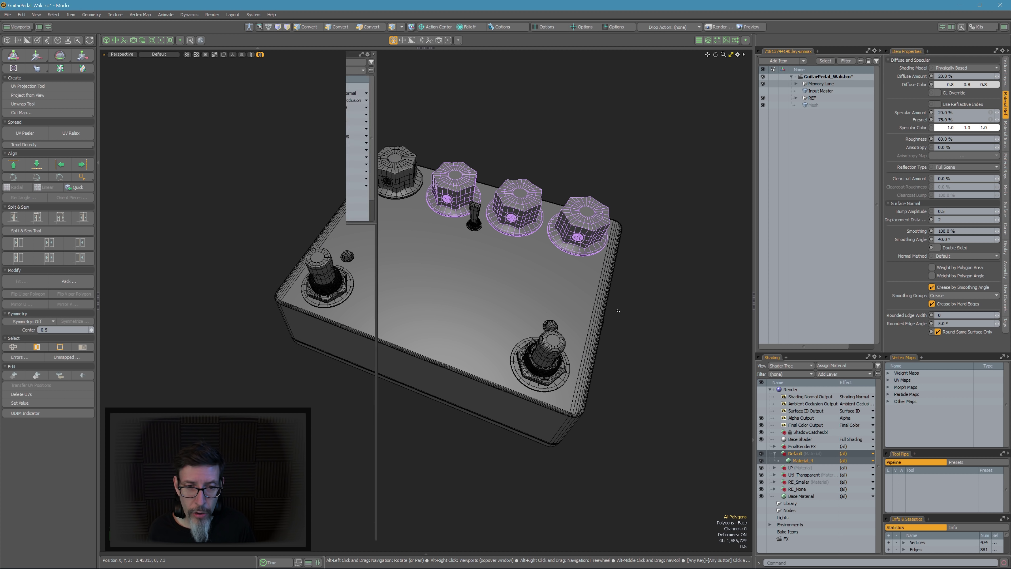
key("ctrl+space")
left_click_drag(609, 302, 522, 296, "alt")
mouse_move(522, 297)
left_mouse_down("ctrl+alt")
mouse_move(554, 298)
mouse_move(572, 284)
mouse_move(582, 310)
mouse_move(584, 302)
mouse_move(520, 289)
left_mouse_up("ctrl+alt")
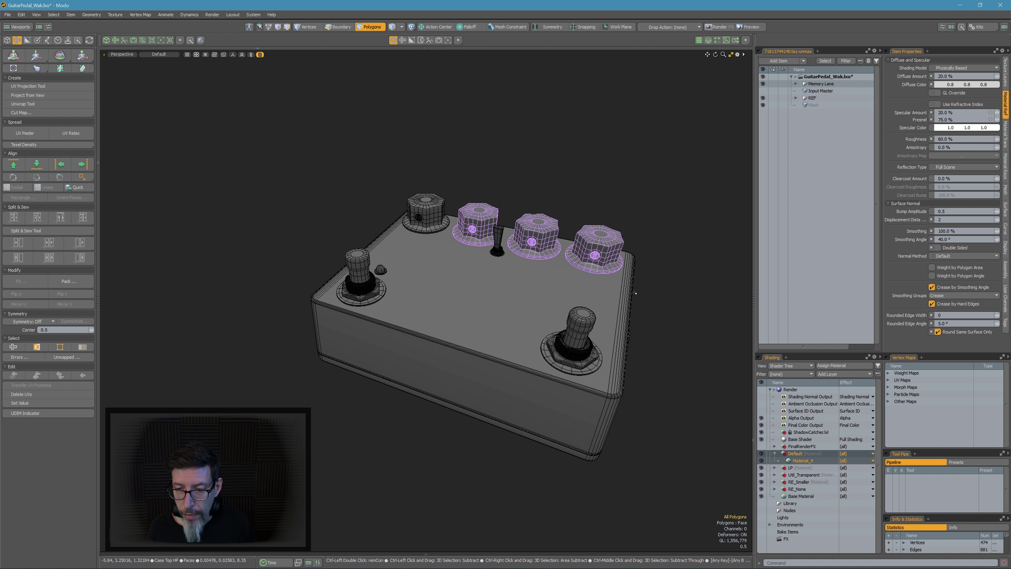
key("ctrl+z")
key("ctrl+z")
key("ctrl+z")
left_click_drag(646, 318, 624, 293, "alt")
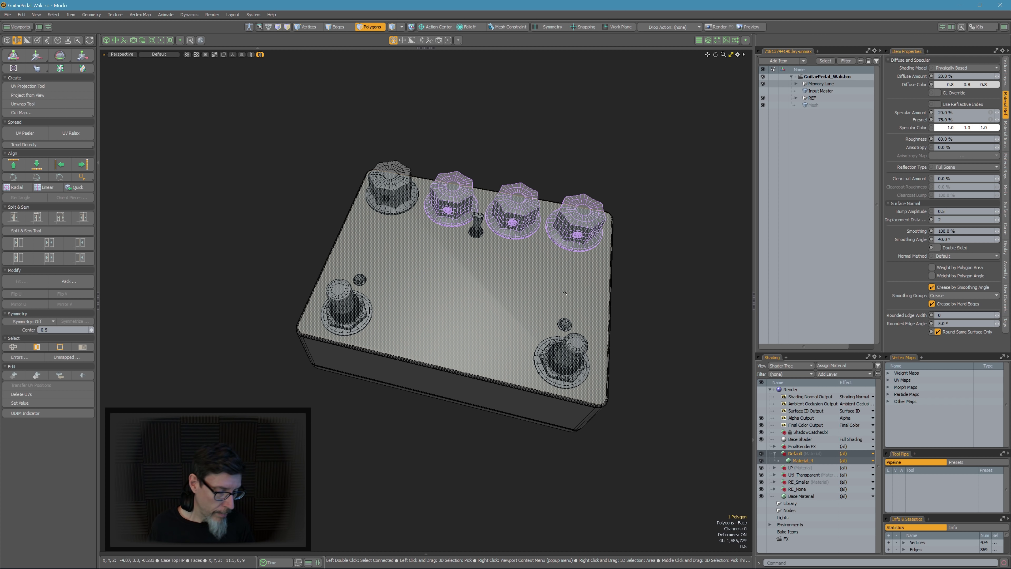
Step: Enable Weight by Polygon Area on the Default group's Material_4
key("4")
left_click_drag(575, 303, 689, 377, "alt")
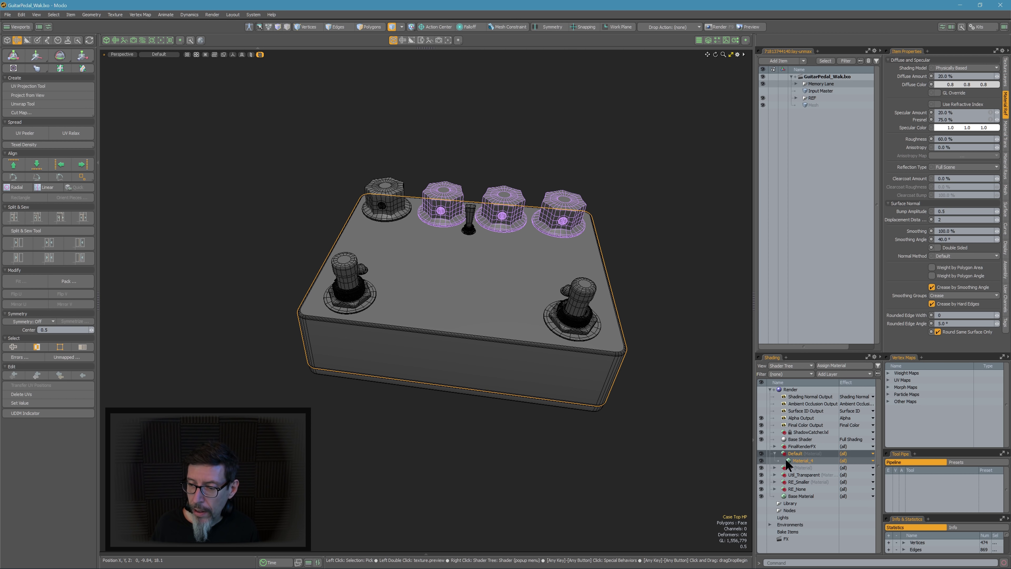
left_click(802, 459)
left_click_drag(655, 287, 672, 337, "alt")
scroll(547, 275, "up", 3)
mouse_move(546, 274)
left_mouse_down("alt")
mouse_move(551, 251)
mouse_move(565, 271)
left_mouse_up("alt")
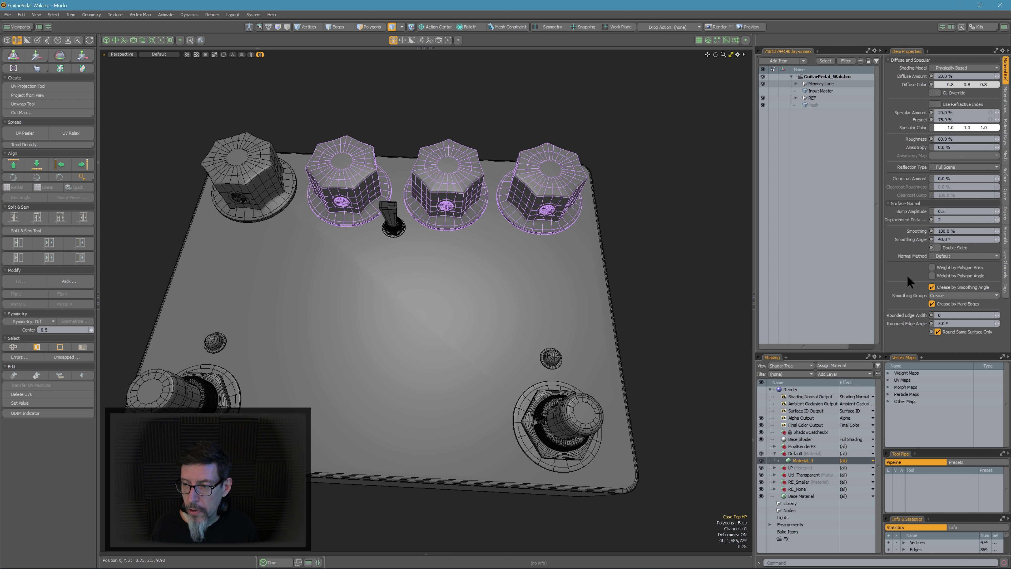
left_click(931, 267)
Step: Examine the smoothing on the pedal's top face, knobs and footswitches from several angles
left_click_drag(589, 287, 646, 354, "alt+shift")
key("KP_8")
double_click(573, 279)
left_click(591, 300)
scroll(650, 327, "down", 3)
left_click_drag(647, 354, 633, 331, "alt+shift")
left_click(650, 339)
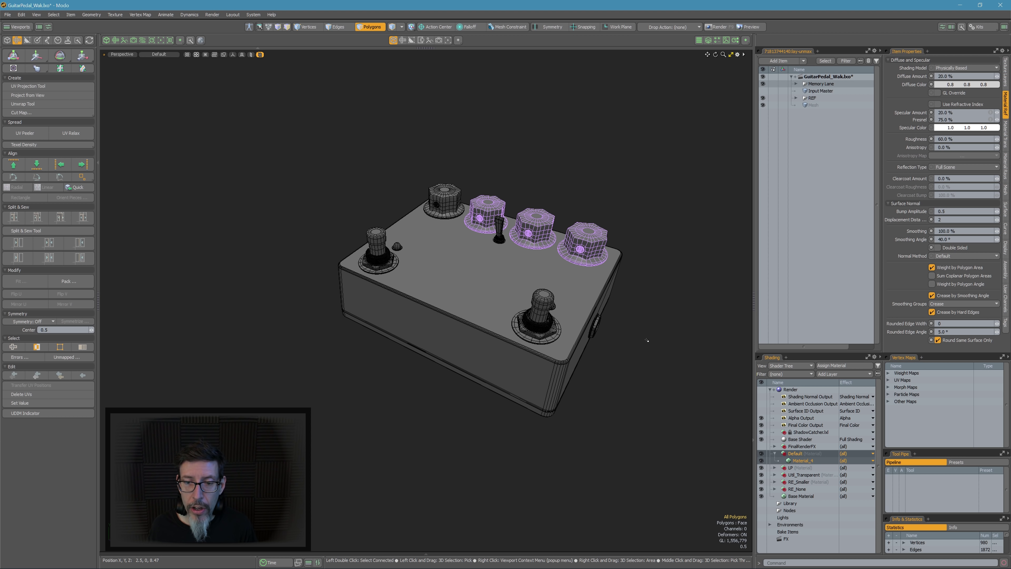
key("alt")
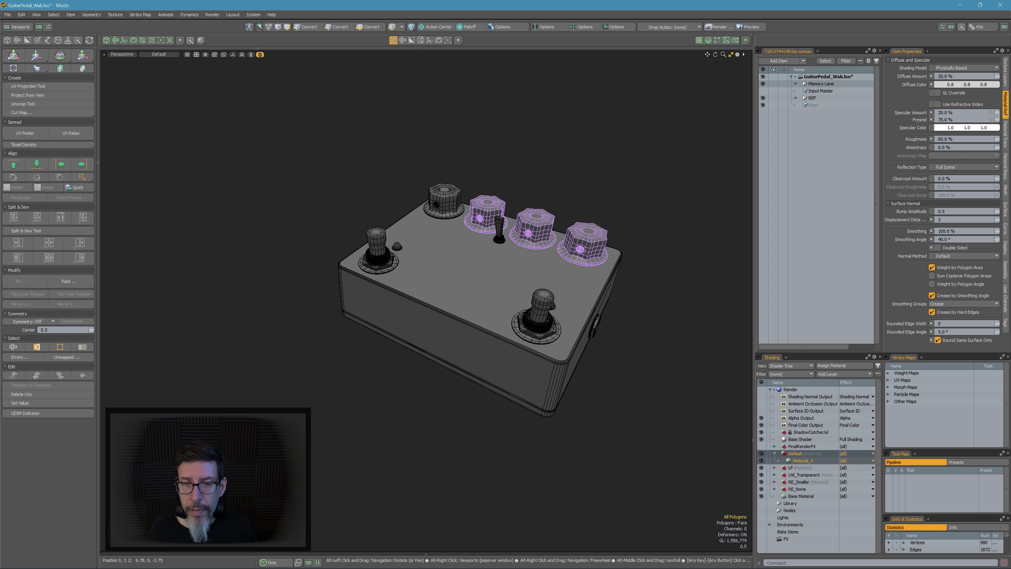
left_click_drag(448, 213, 414, 240, "alt")
scroll(488, 300, "up", 5)
scroll(536, 303, "down", 5)
Step: On the pedal's underside, rotate the upper-right corner screw about 43° around Y and rotate the lower-right screw too
left_click_drag(430, 318, 525, 232, "alt")
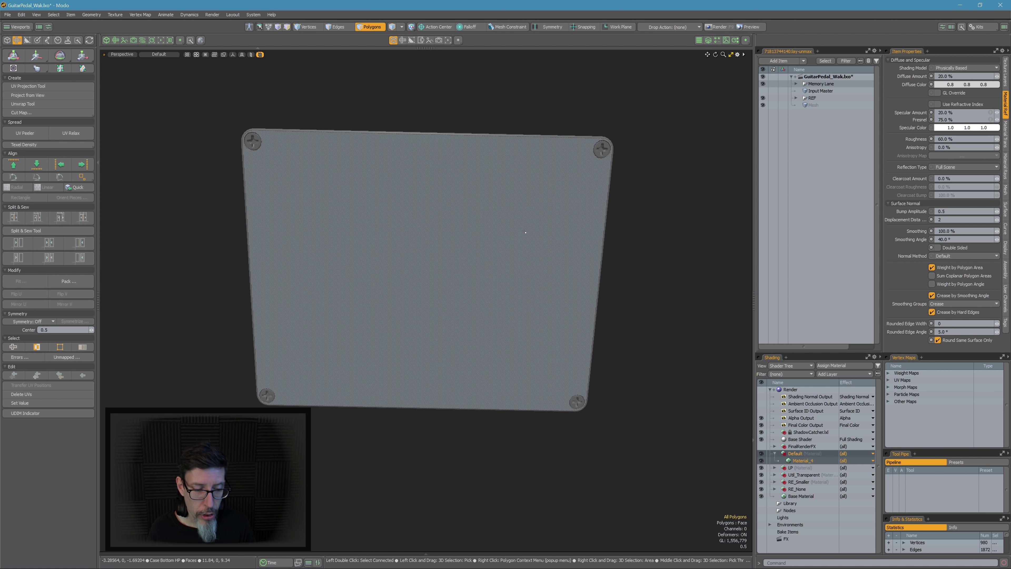
left_click(606, 148)
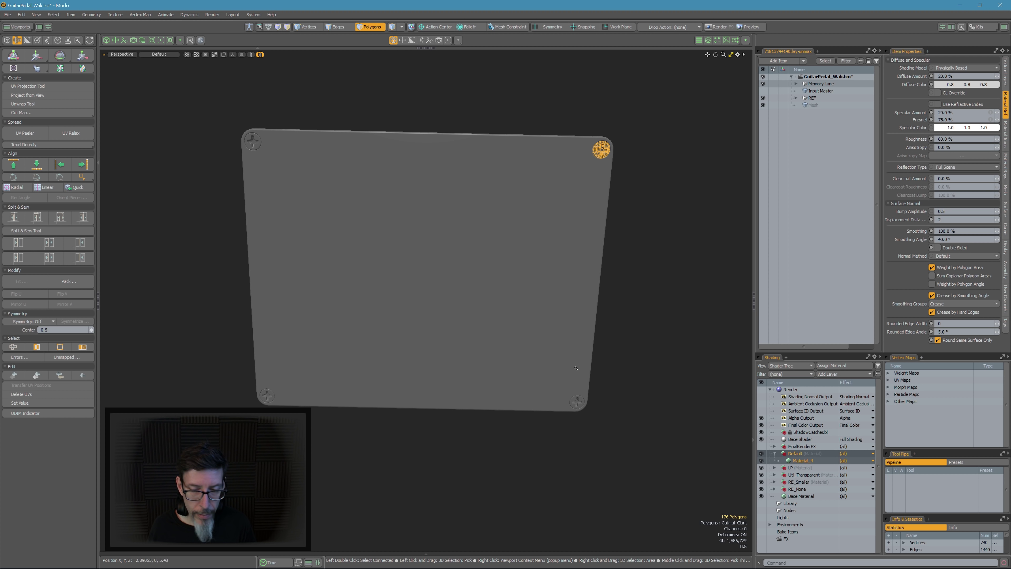
key("e")
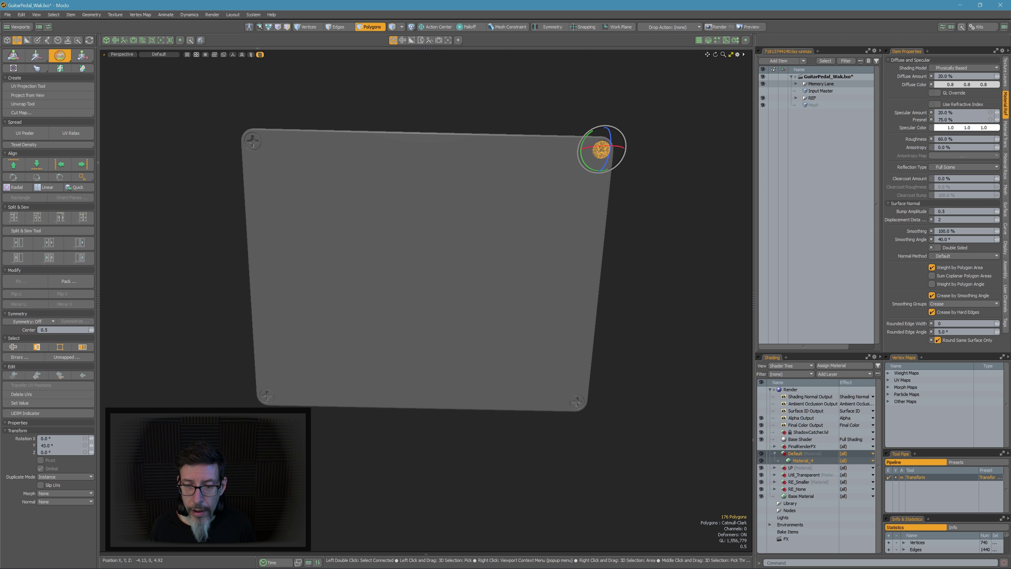
key("space")
key("e")
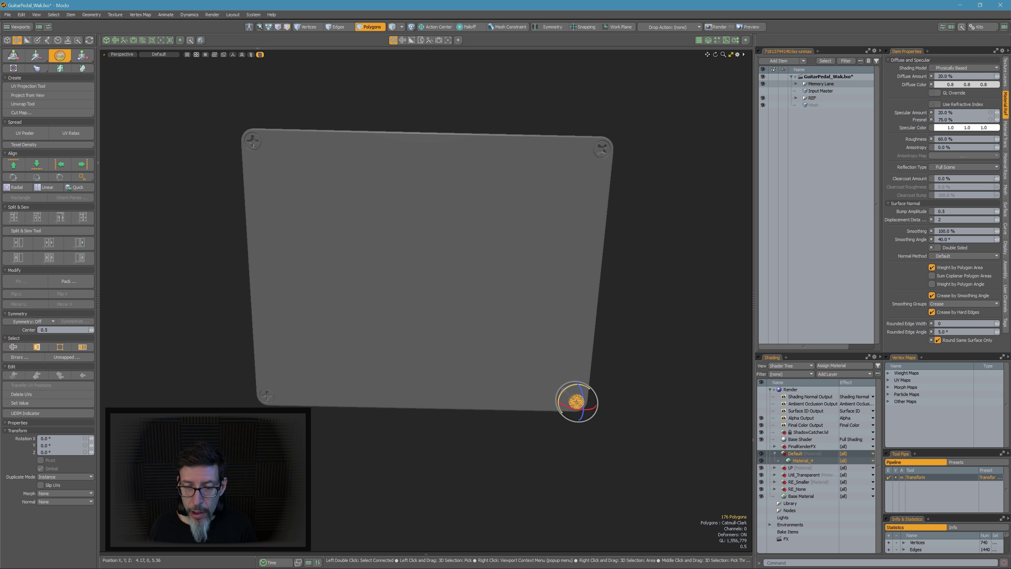
key("space")
Step: Rotate the lower-left underside screw about 115.5° around Y and turn the upper-right screw again to vary the slot directions
left_click(237, 393)
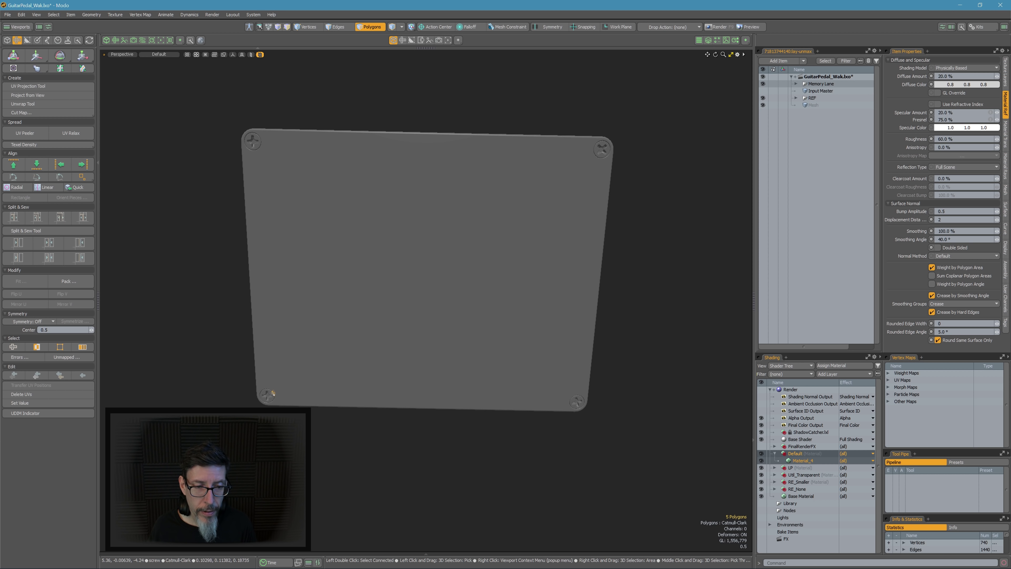
key("e")
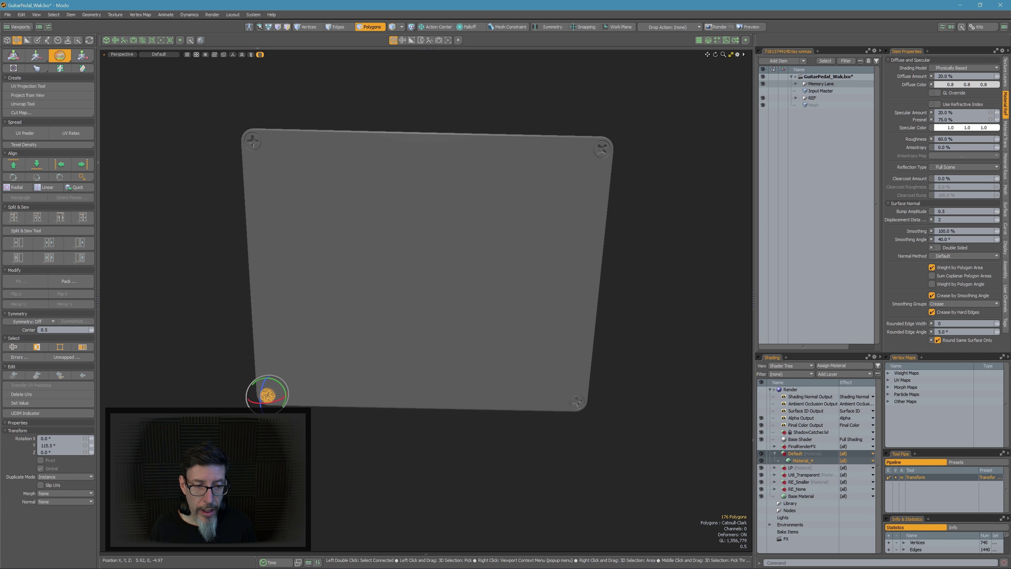
key("space")
left_click(363, 341)
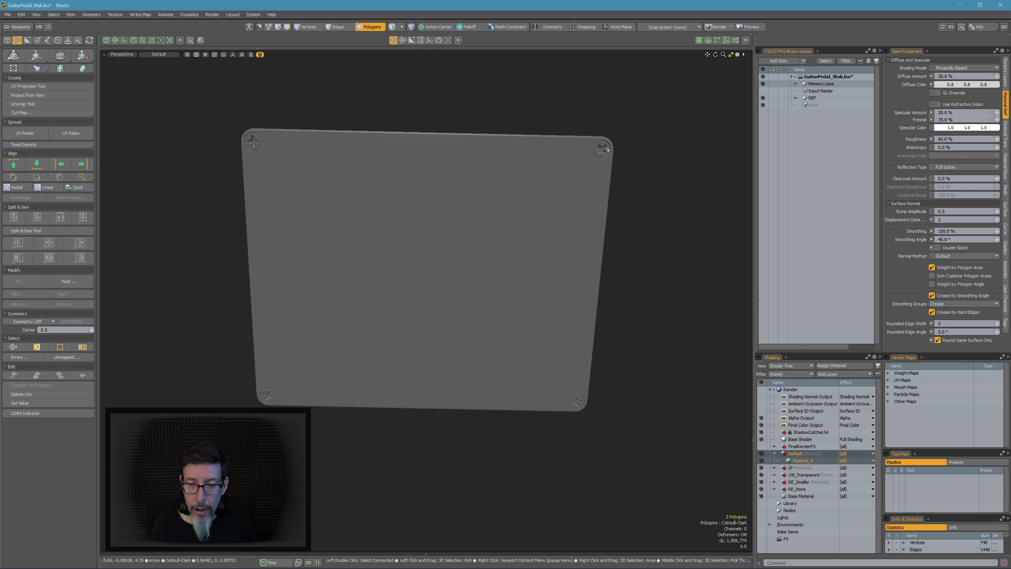
double_click(608, 150)
key("e")
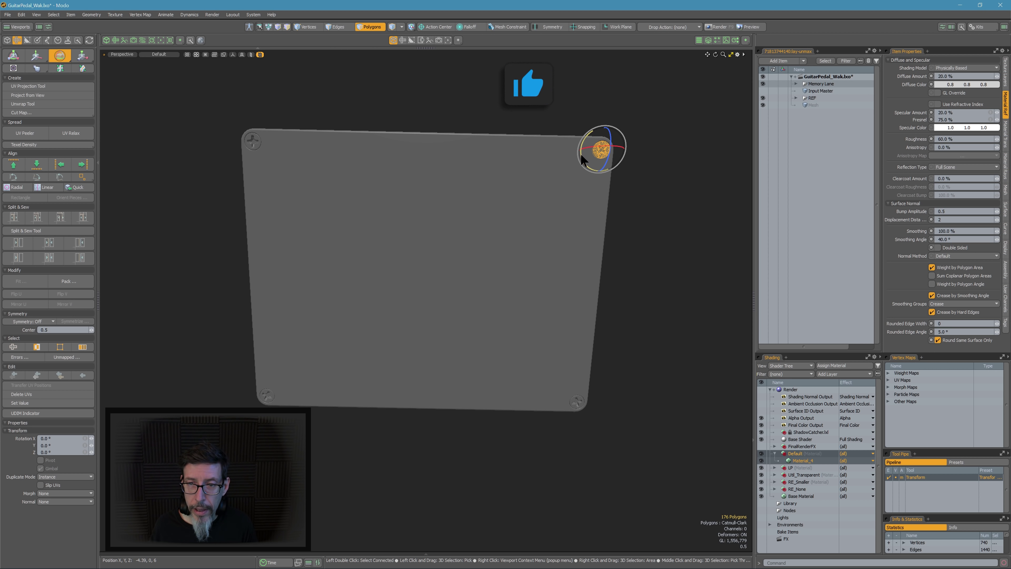
key("space")
left_click(573, 174)
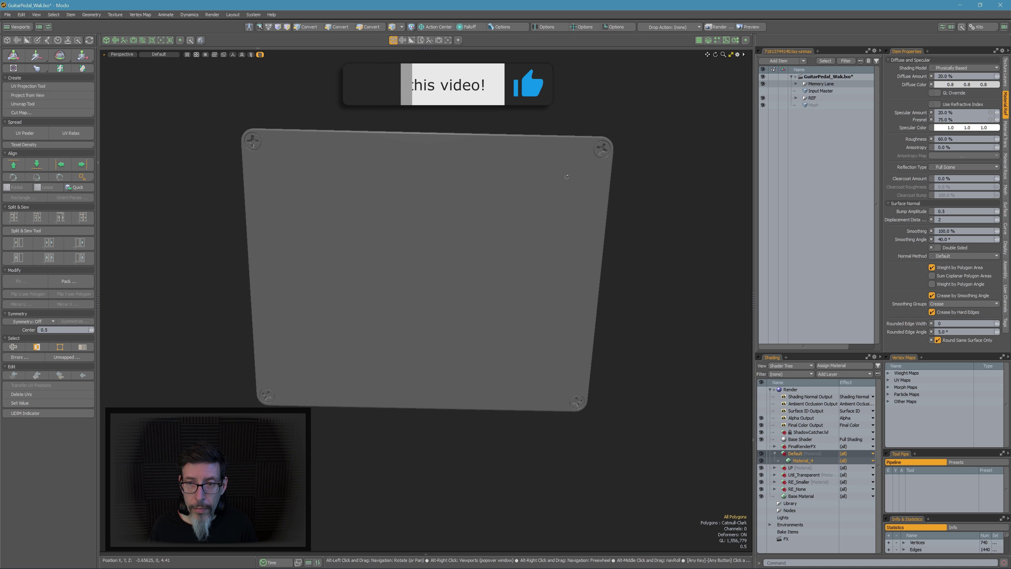
Step: Review the rotated screws, then examine the knobs, toggle switch and whole pedal up close
left_click_drag(566, 174, 349, 147, "alt")
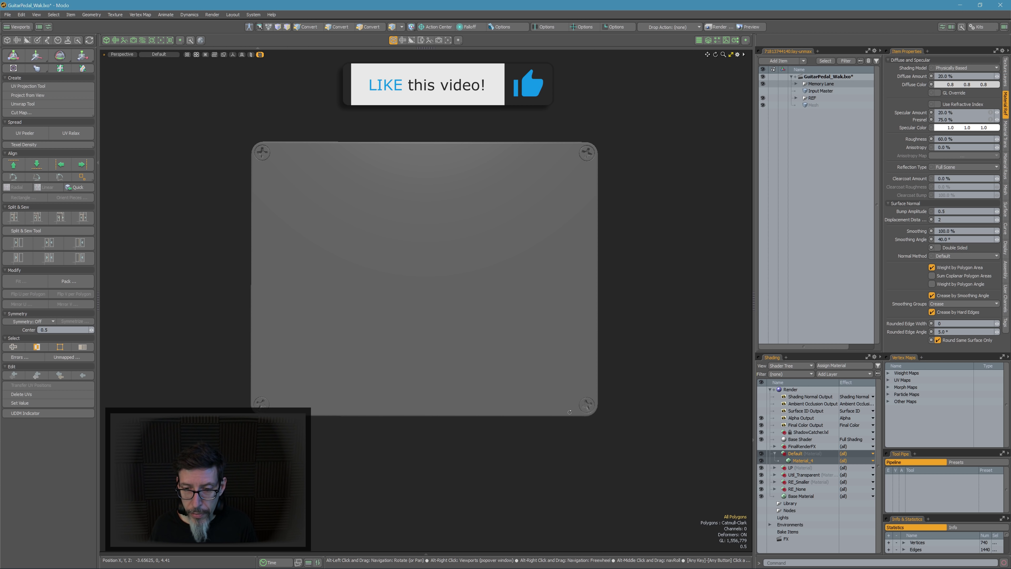
left_click_drag(380, 150, 418, 307, "alt")
scroll(538, 287, "up", 5)
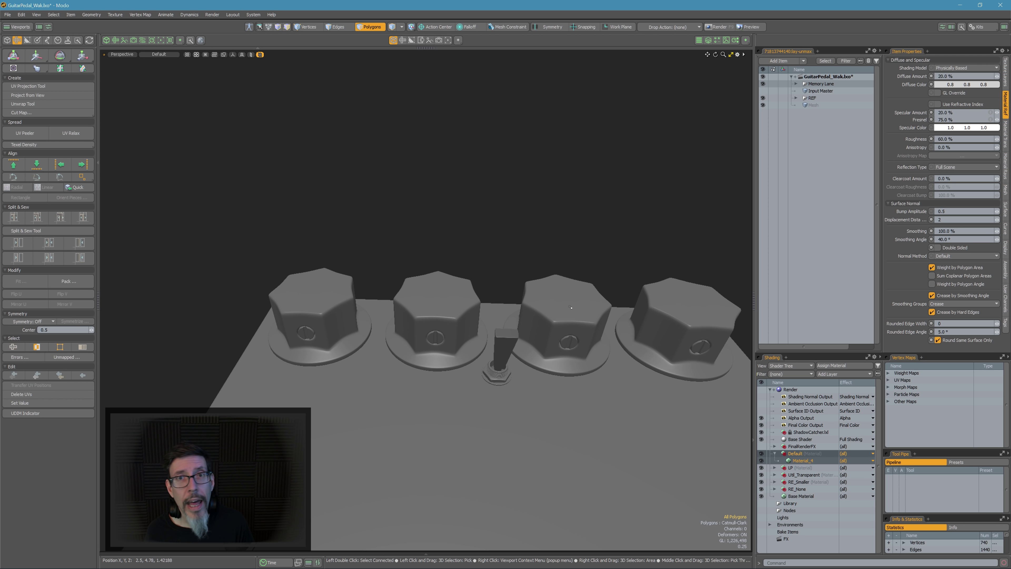
key("alt")
left_click_drag(411, 286, 477, 282, "alt")
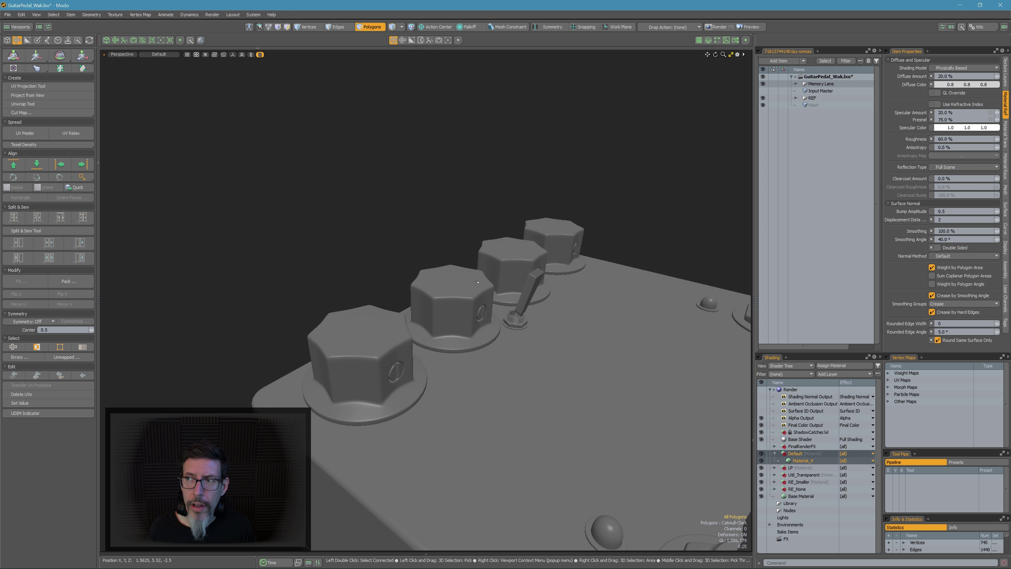
scroll(477, 282, "down", 4)
left_click_drag(518, 339, 538, 302, "alt+shift")
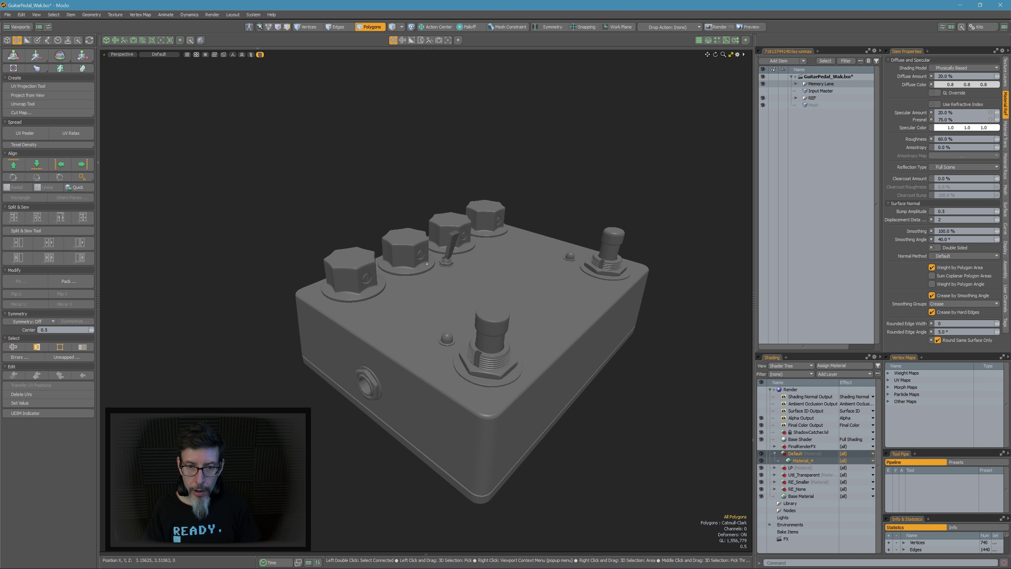
left_click_drag(427, 263, 520, 212, "alt")
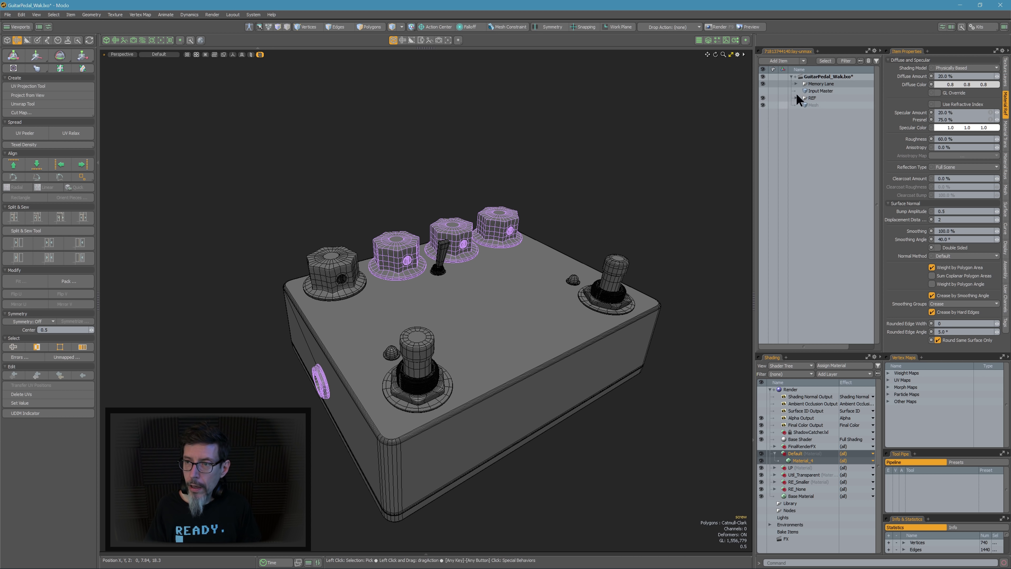
Step: Duplicate the Memory Lane group with its full hierarchy and rename the copy HP_X
right_click(819, 83)
mouse_move(813, 199)
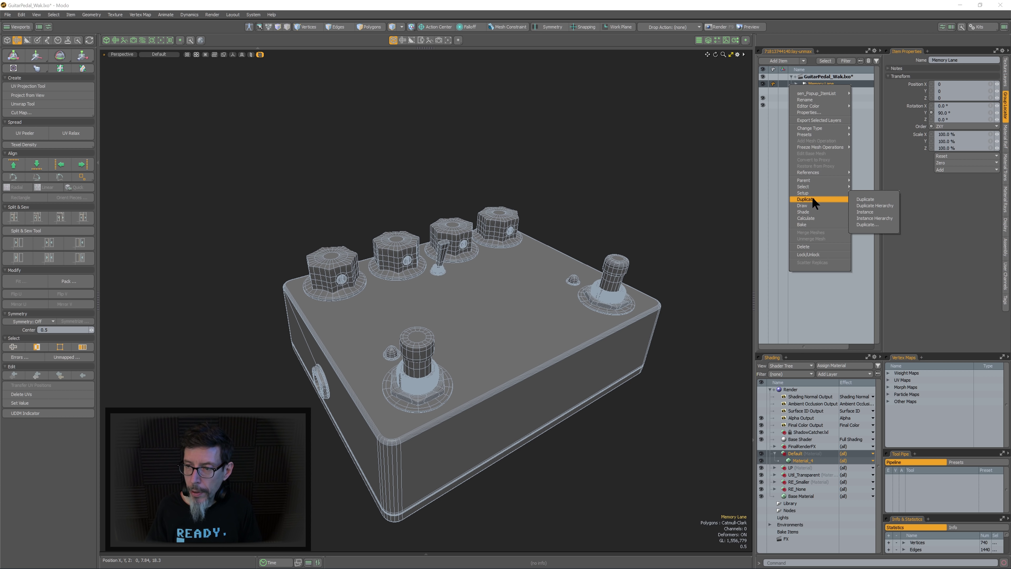
left_click(881, 204)
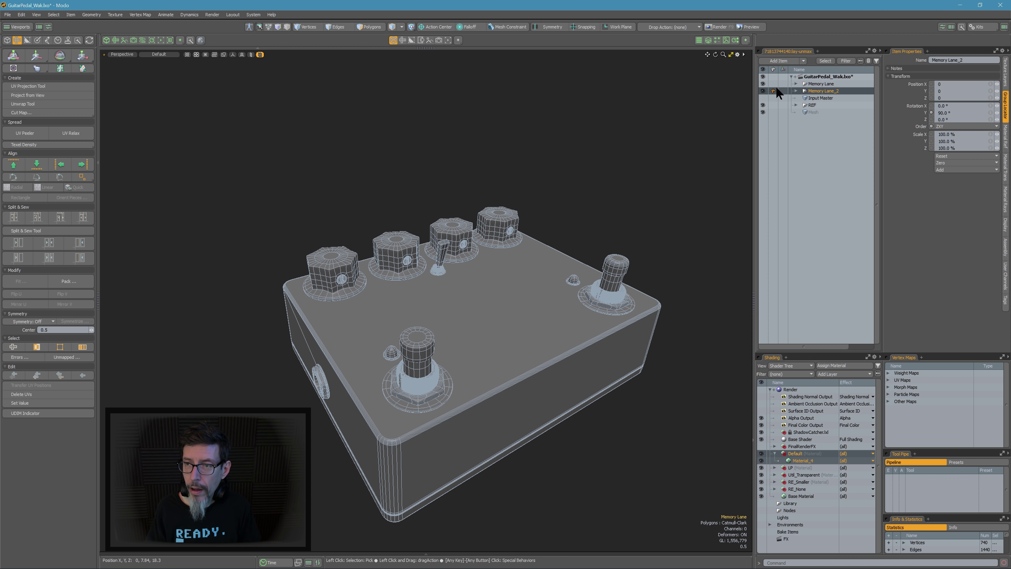
double_click(820, 92)
type("H")
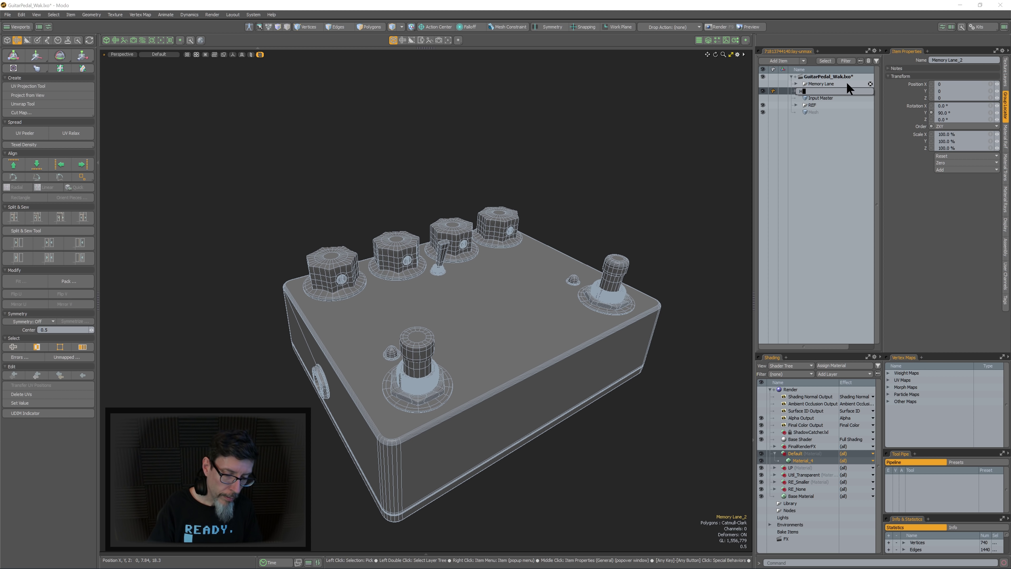
type("P_X")
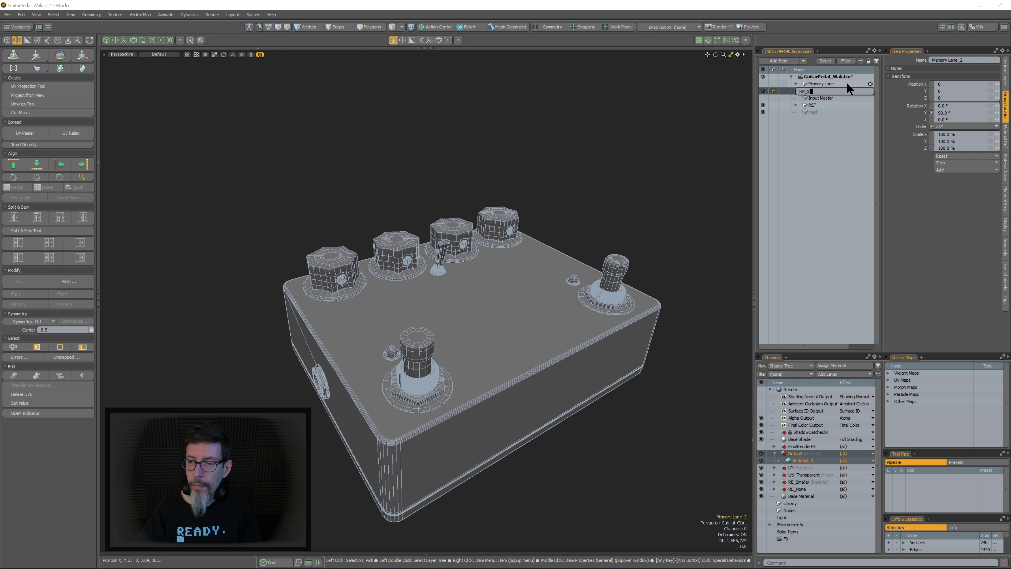
key("Return")
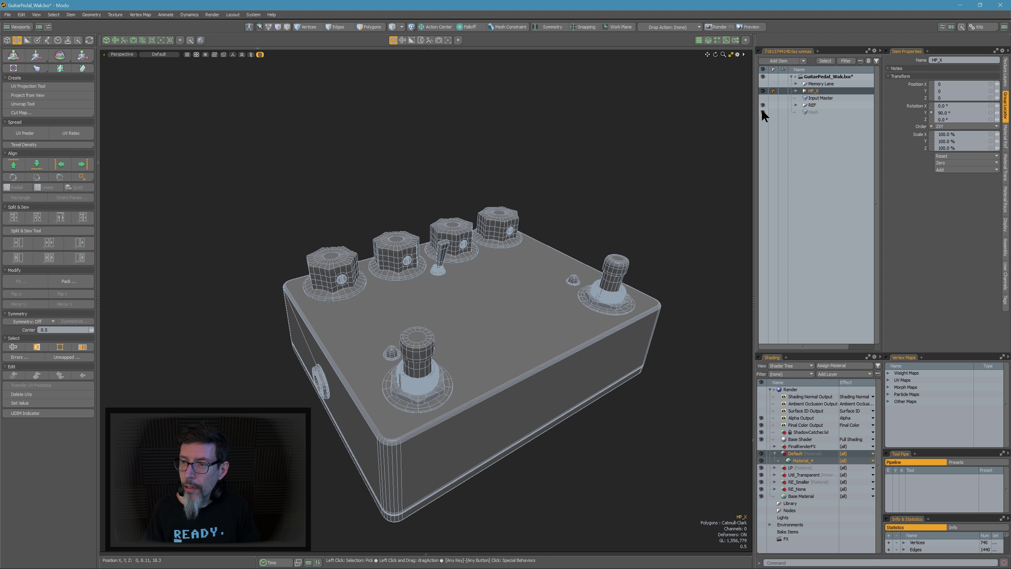
left_click_drag(562, 196, 523, 217, "alt")
left_click(579, 202)
key("ctrl+2")
key("ctrl+2")
left_click(404, 247)
left_click(457, 235, "shift")
left_click(500, 223, "shift")
left_click(334, 371, "shift")
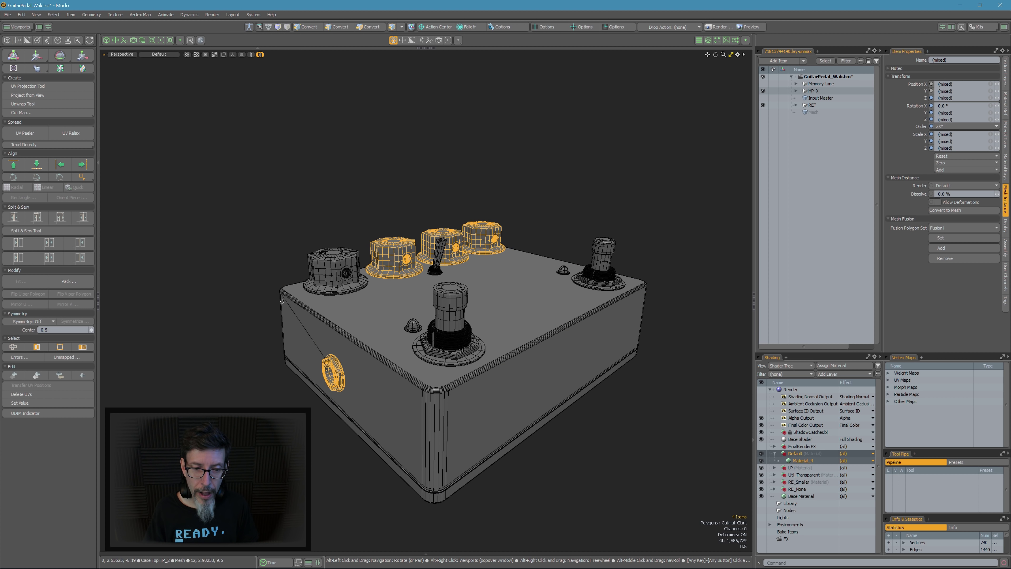
left_click_drag(334, 370, 422, 308, "alt")
left_click_drag(422, 309, 571, 289, "alt")
left_click_drag(361, 317, 485, 319, "alt")
left_click(500, 155)
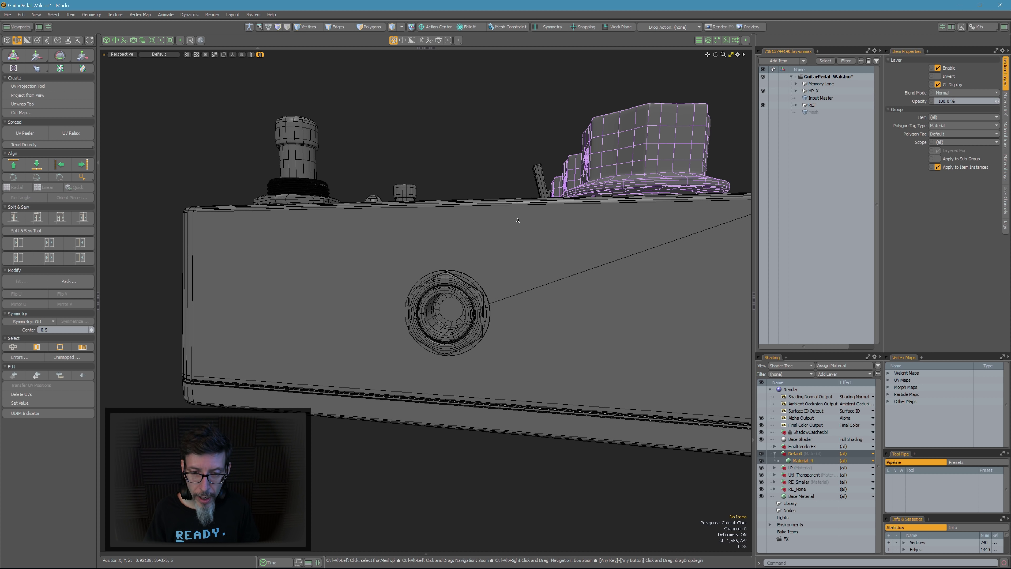
Step: Examine the jacks on both sides of the case and the knobs to tell instances from source meshes
left_click_drag(521, 279, 480, 276, "ctrl+alt")
left_click_drag(569, 287, 414, 281, "alt")
left_click_drag(526, 263, 459, 309, "alt")
scroll(501, 322, "down", 5)
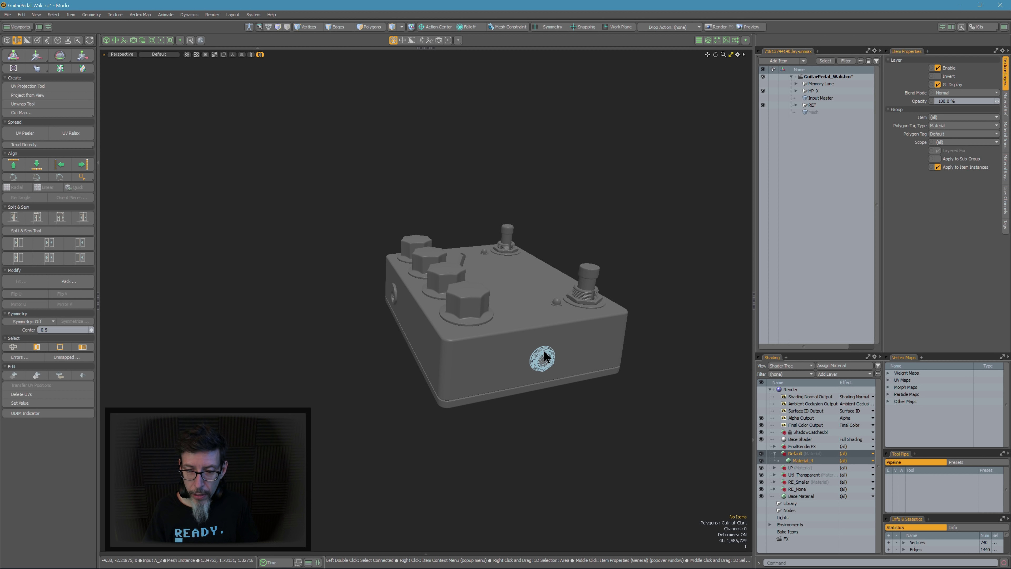
left_click(543, 357)
left_click(615, 275)
left_click_drag(579, 325, 502, 355, "alt")
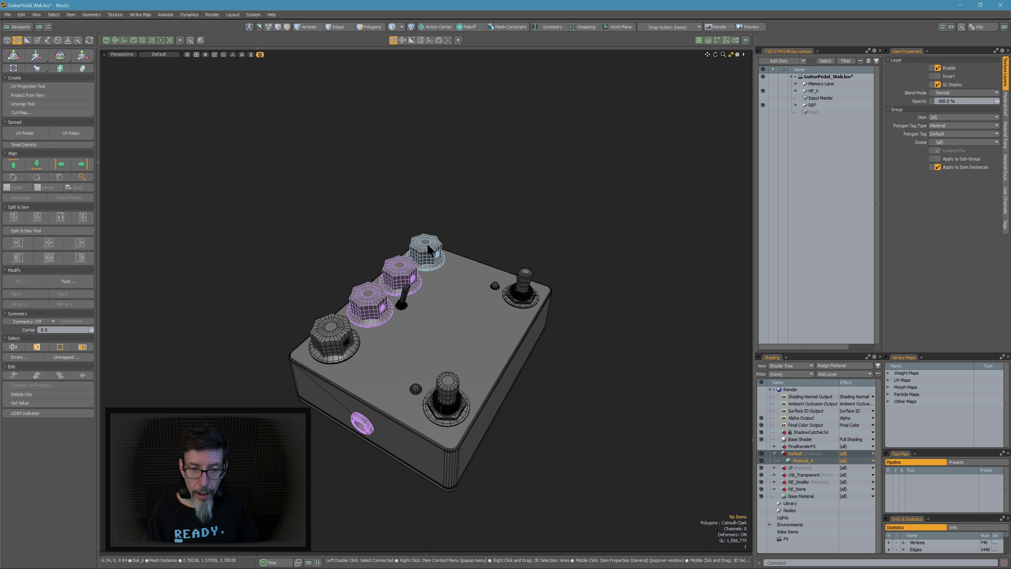
Step: Delete the three instanced knobs and the instanced side jack, keeping one source mesh of each
left_click(430, 251)
left_click(395, 271, "shift")
left_click(368, 295, "shift")
left_click_drag(397, 308, 465, 259, "alt+shift")
left_click(388, 376, "shift")
key("Delete")
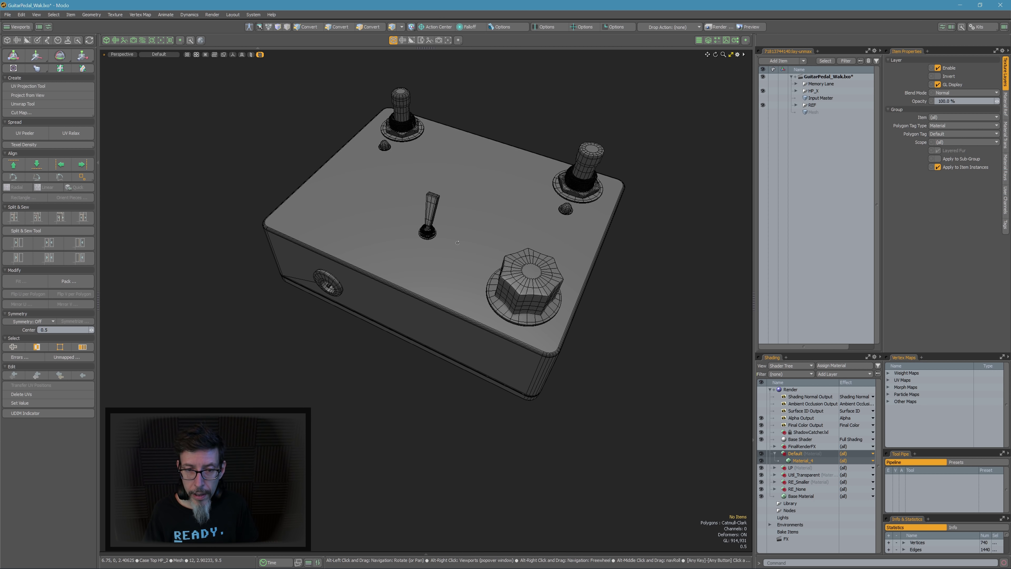
Step: Move the toggle switch lever together with its threaded base 5 units up in Y, clear of the case
left_click(429, 212)
left_click_drag(429, 211, 279, 215, "alt")
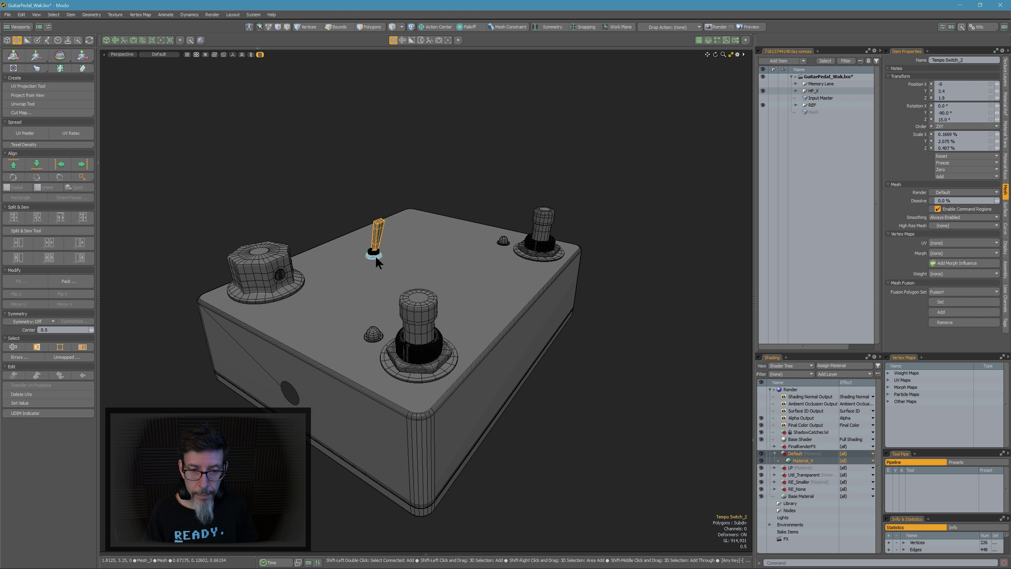
left_click(375, 255, "shift")
left_click_drag(386, 246, 398, 289, "alt+shift")
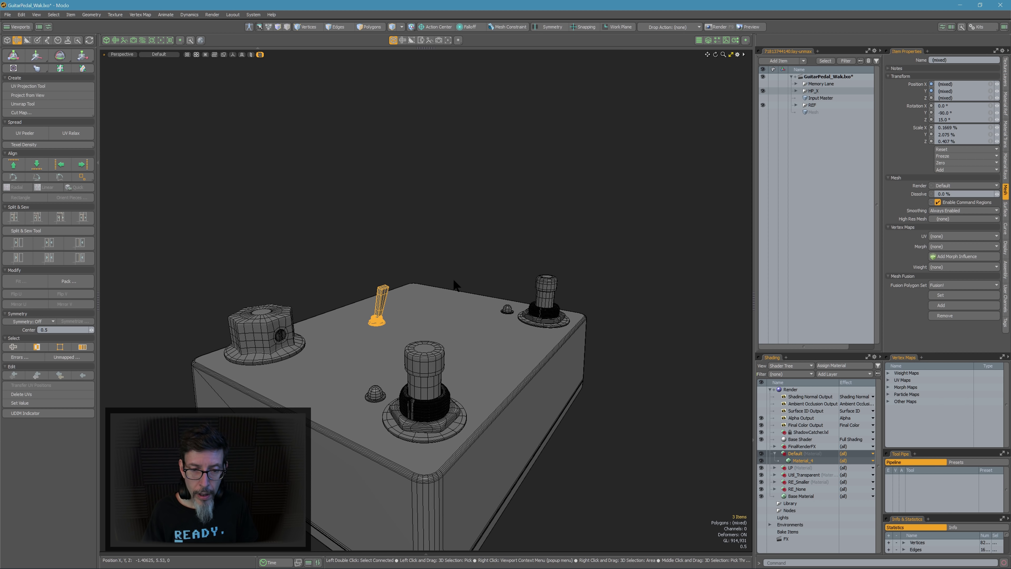
key("w")
left_click_drag(462, 273, 461, 200, "ctrl")
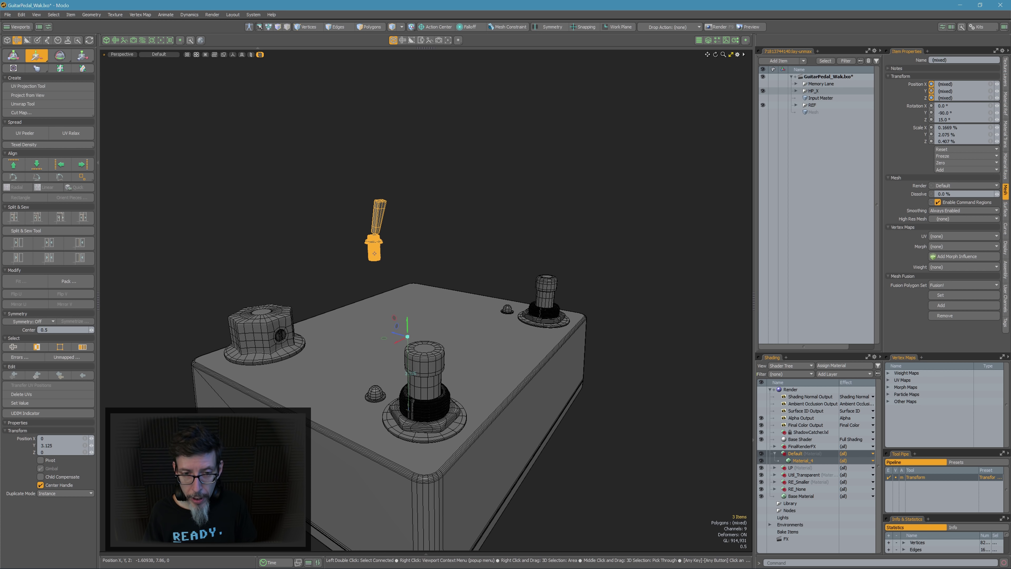
left_click_drag(374, 254, 406, 241, "alt")
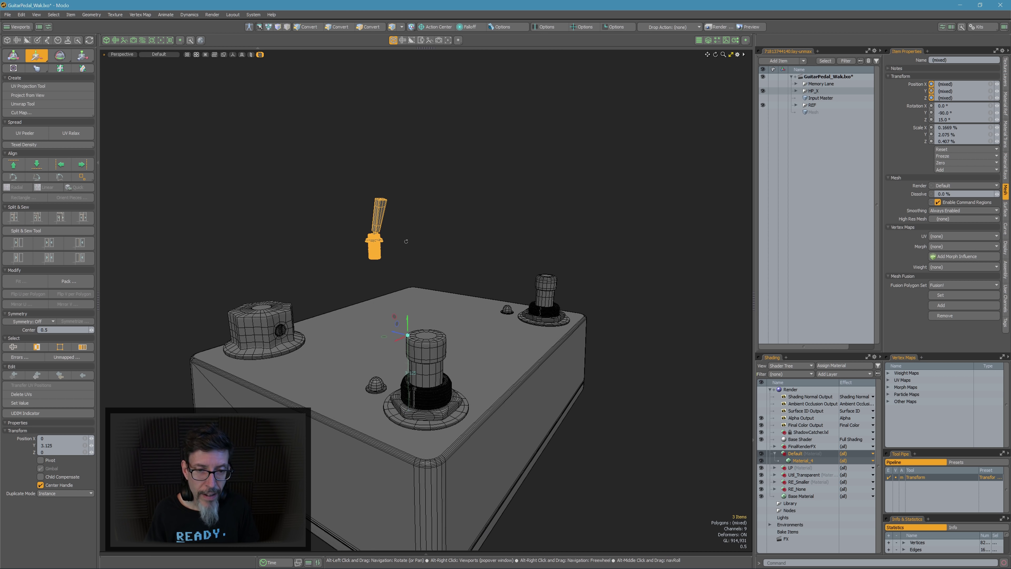
left_click(61, 445)
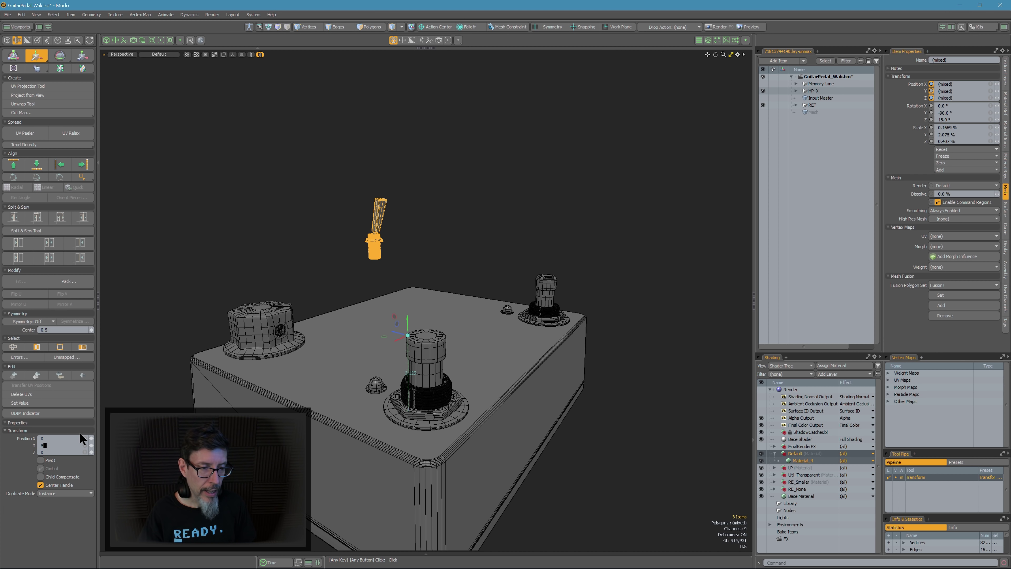
key("Return")
Step: Move only the toggle switch lever farther up along Y to separate it from its threaded base
left_click_drag(374, 161, 484, 321, "alt+shift")
key("space")
left_click(426, 217)
left_click(435, 312)
left_click_drag(484, 320, 441, 264, "ctrl+alt")
key("w")
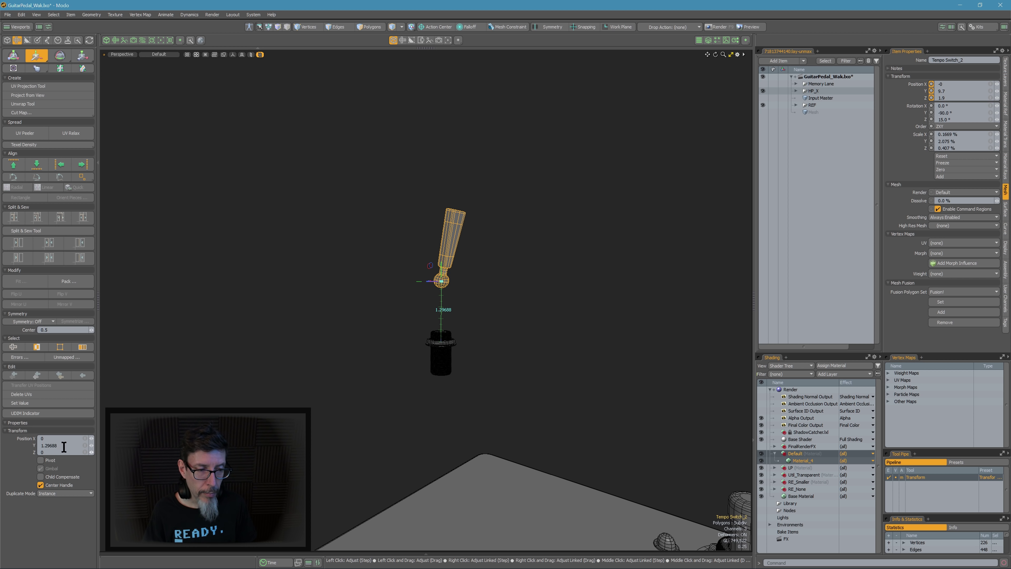
key("Return")
key("Escape")
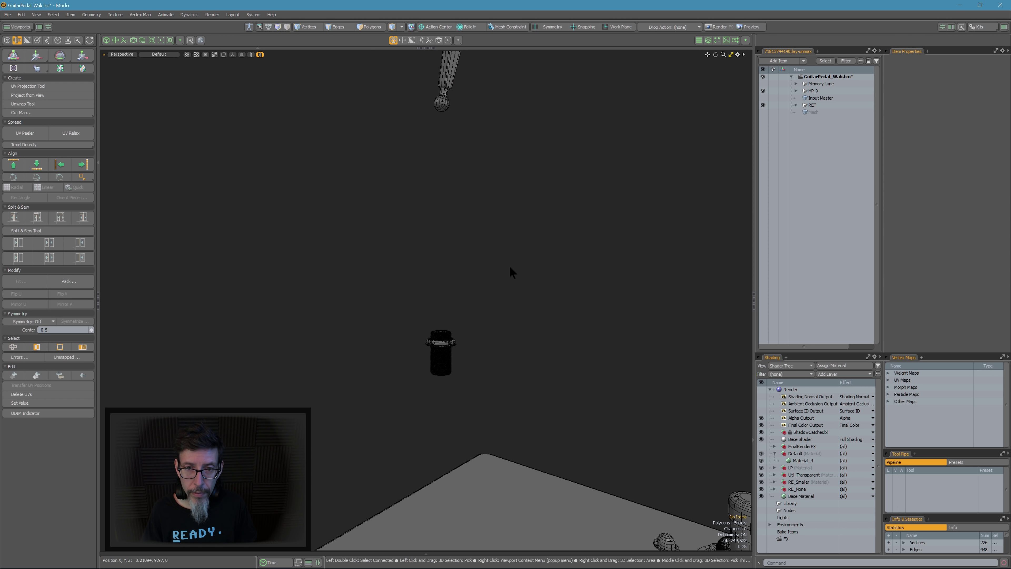
Step: Delete the polygons of the stomp switch farther from the remaining knob, including its threaded barrel, keeping the other stomp switch
scroll(513, 266, "down", 3)
left_click_drag(471, 298, 577, 304, "alt")
left_click(524, 312)
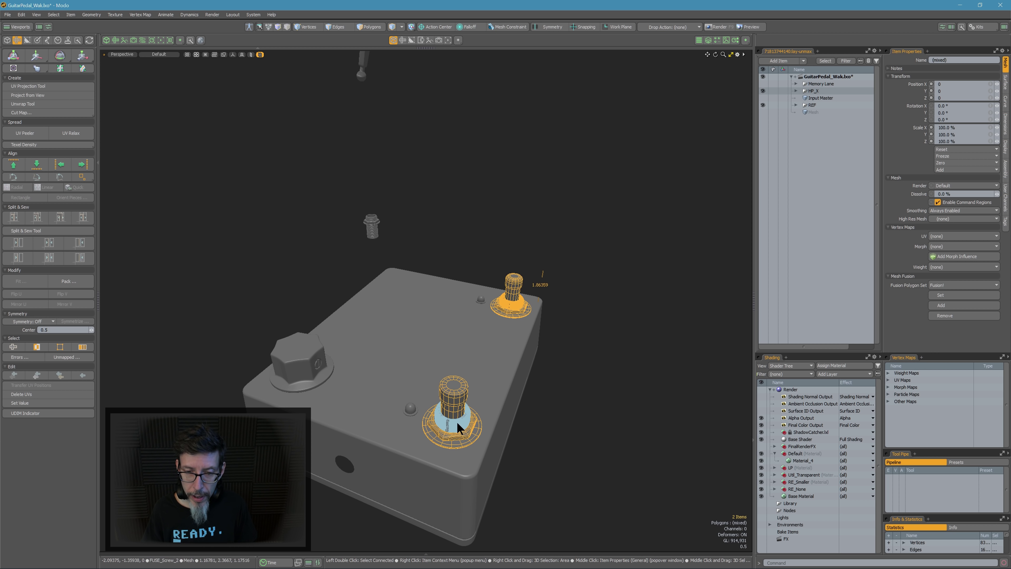
left_click_drag(451, 417, 556, 327, "alt")
left_click(548, 275)
left_click_drag(557, 327, 569, 275, "alt")
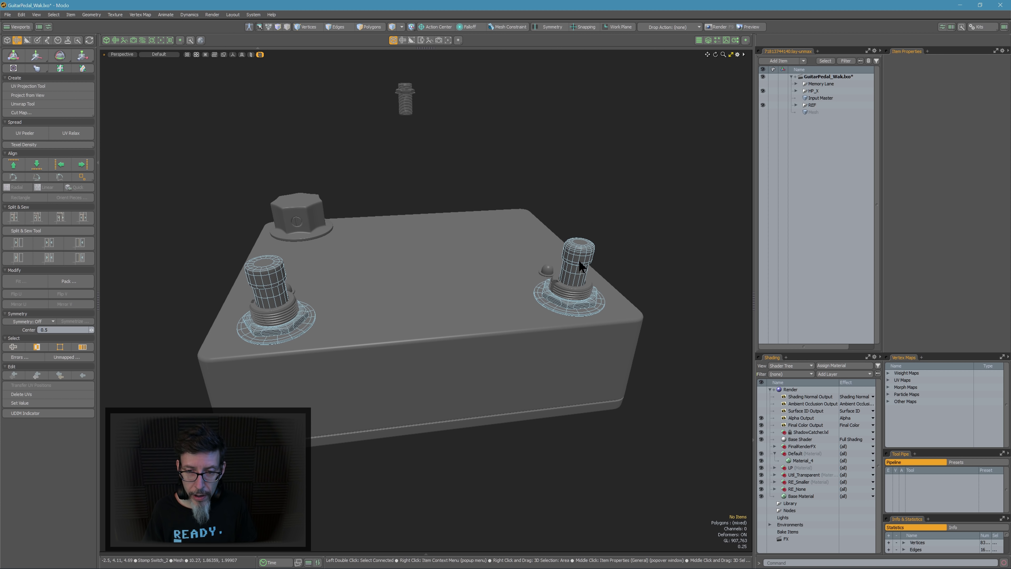
left_click(577, 263)
left_click(571, 289, "shift")
key("3")
mouse_move(585, 179)
right_mouse_down()
mouse_move(669, 239)
mouse_move(643, 263)
right_mouse_up()
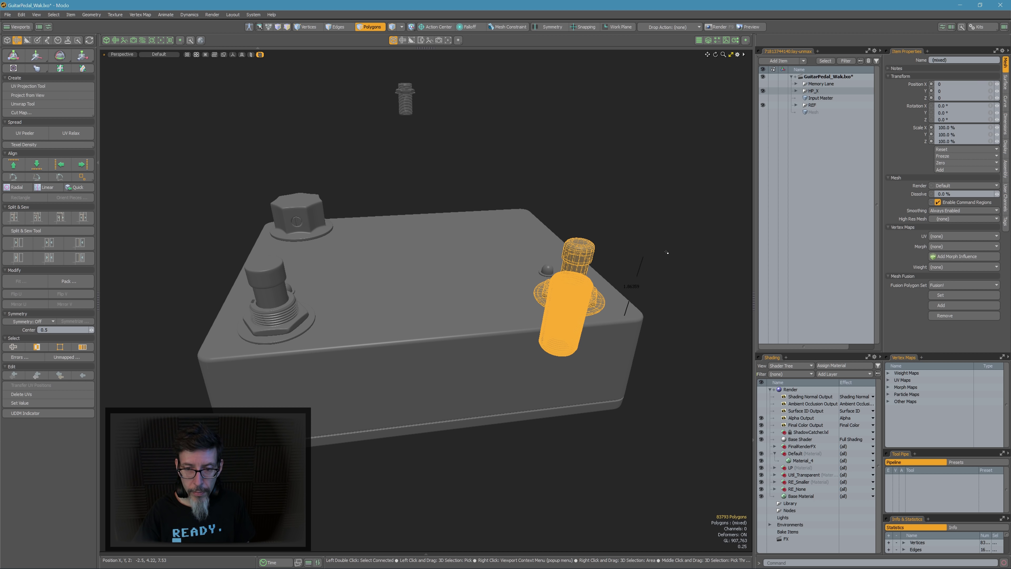
key("Delete")
Step: Move the remaining stomp switch with its threaded barrel by -5 in Z, out beside the case
left_click_drag(413, 210, 466, 267, "alt")
left_click(388, 301)
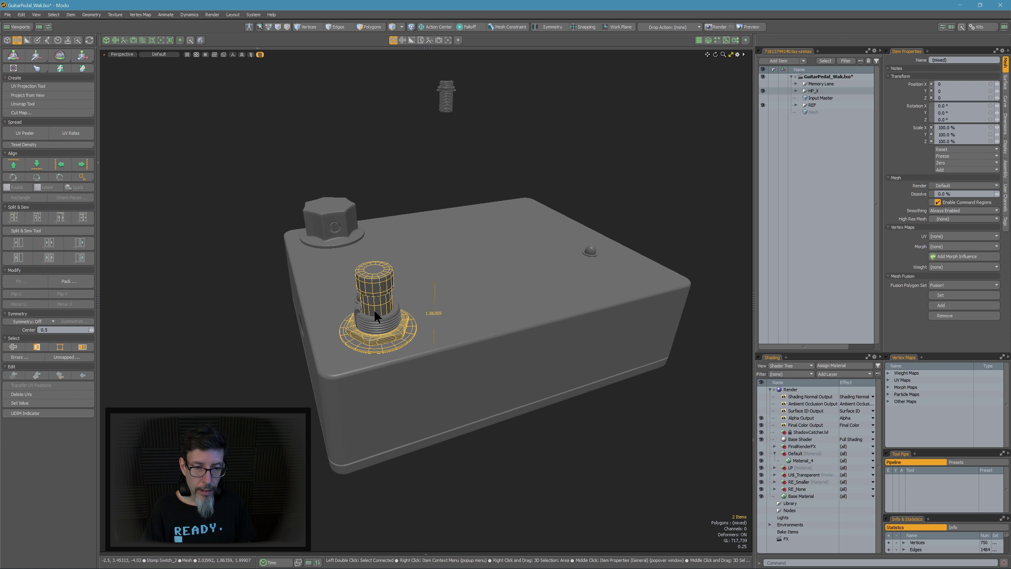
left_click_drag(388, 301, 427, 266, "alt")
key("w")
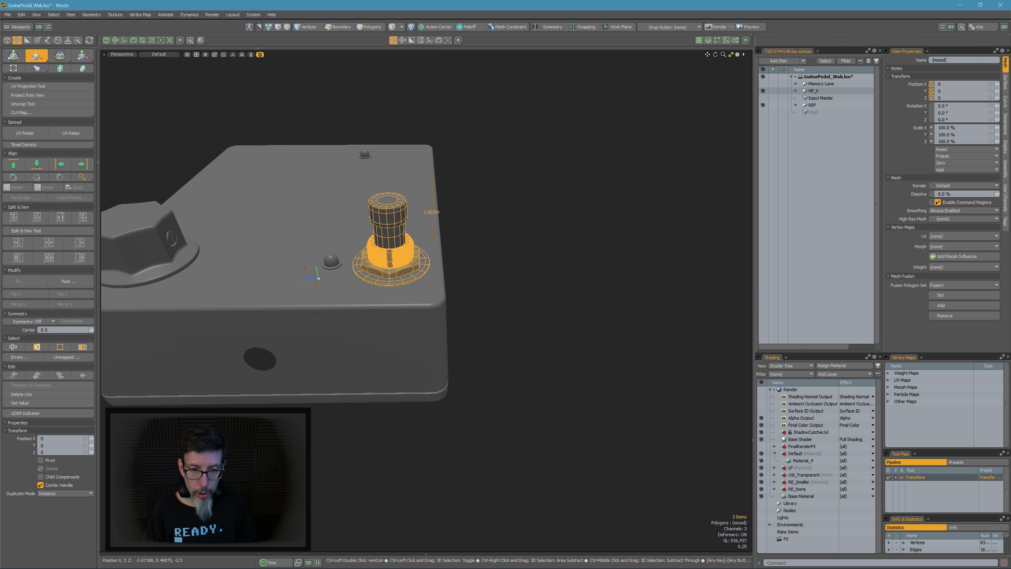
left_click_drag(433, 303, 572, 302, "ctrl")
left_click_drag(456, 277, 456, 275)
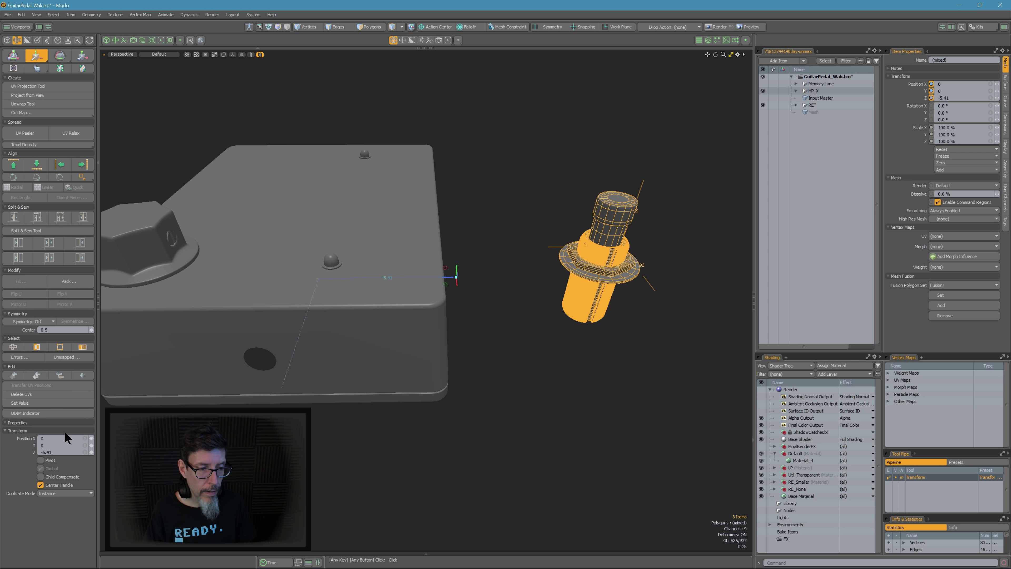
left_click(63, 450)
type("-5")
key("Return")
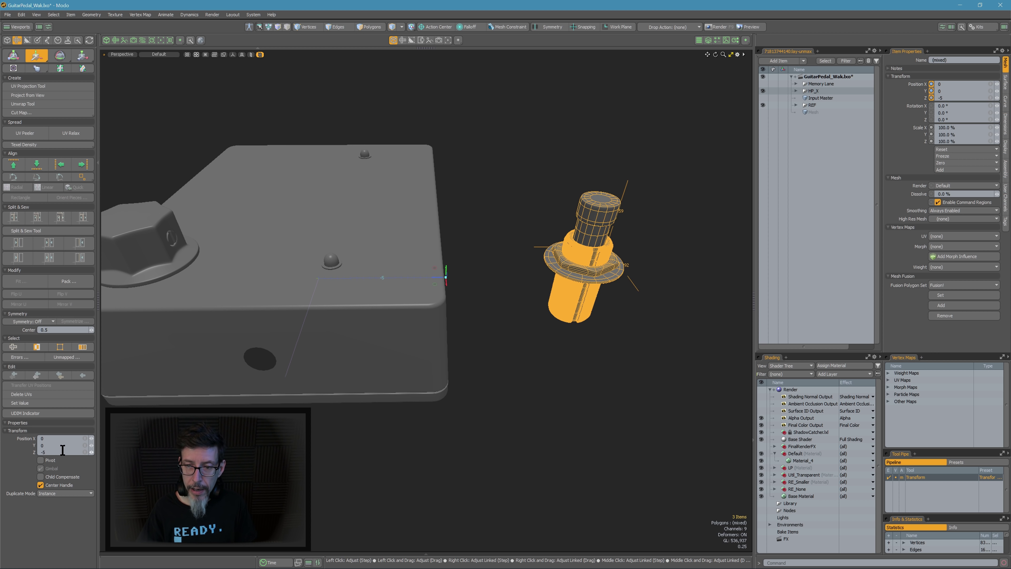
key("Escape")
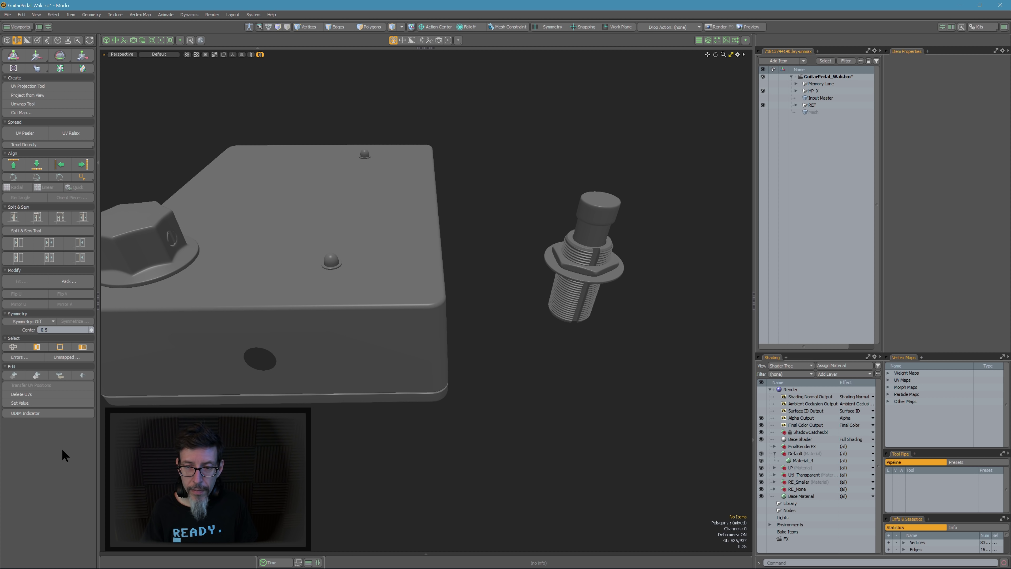
left_click(592, 225)
left_click_drag(592, 225, 559, 229, "alt")
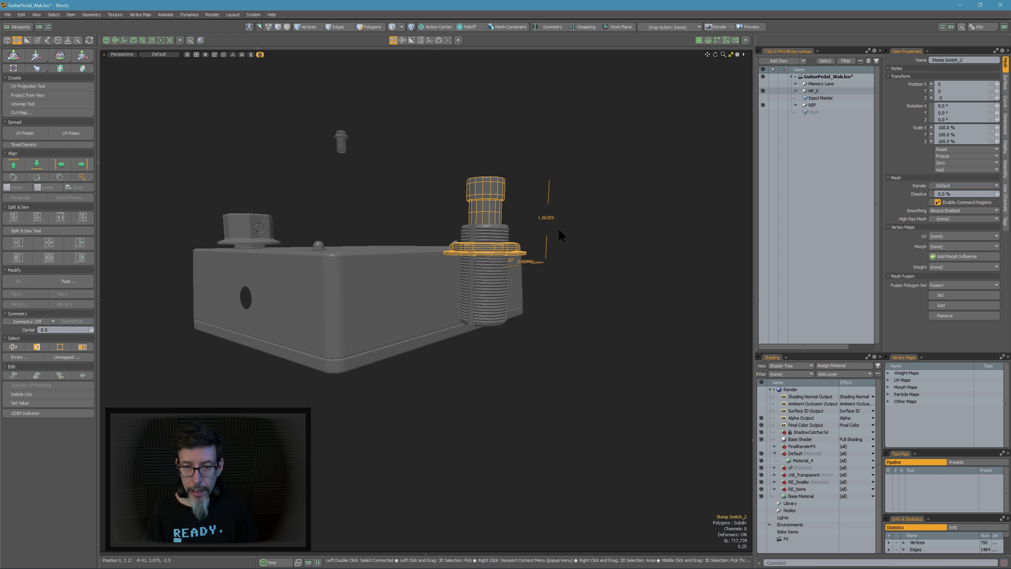
left_click(515, 199)
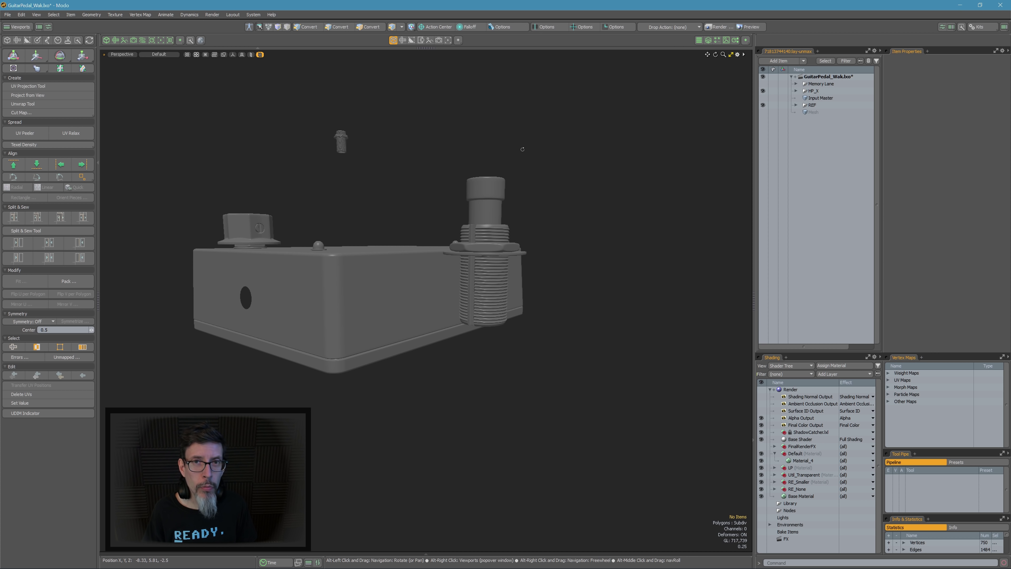
left_click_drag(523, 149, 607, 199, "alt")
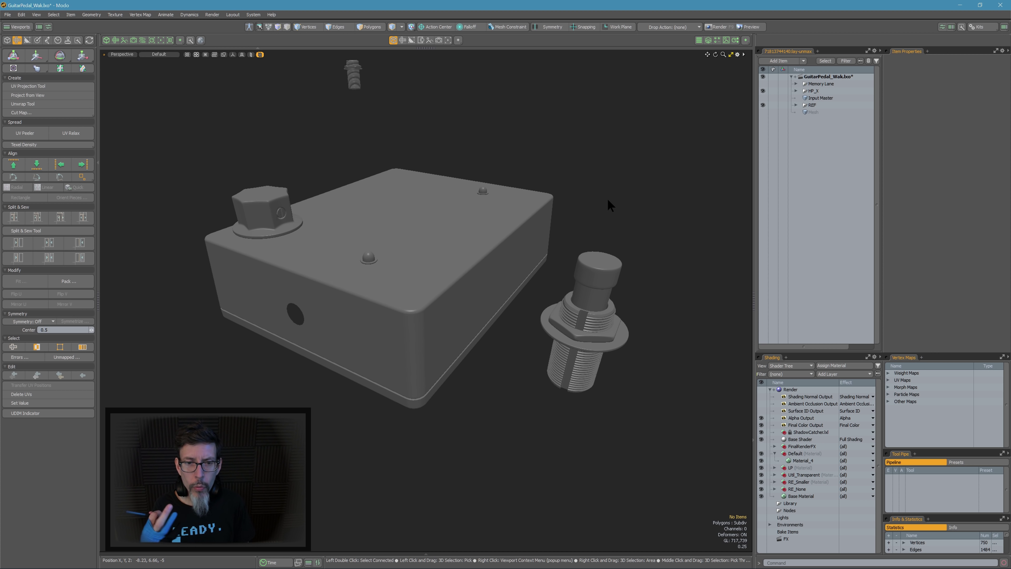
Step: Delete the polygons of the far LED from the LED mesh, keeping the nearer one
left_click(376, 258)
key("3")
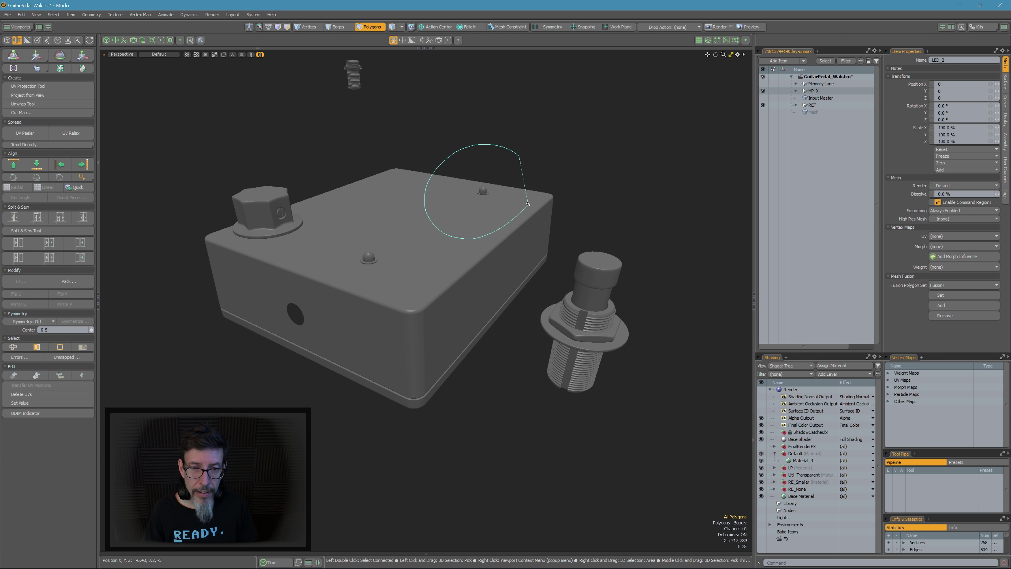
right_click_drag(528, 204, 530, 205)
key("Delete")
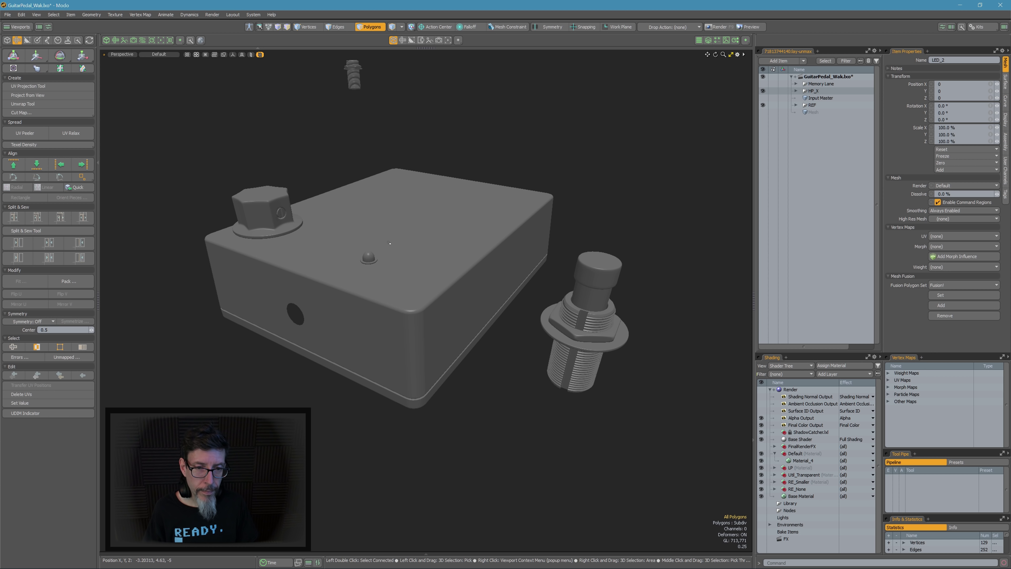
Step: Move the remaining LED 5 units up in Y, above the case
key("5")
key("w")
left_click_drag(400, 267, 406, 243, "alt")
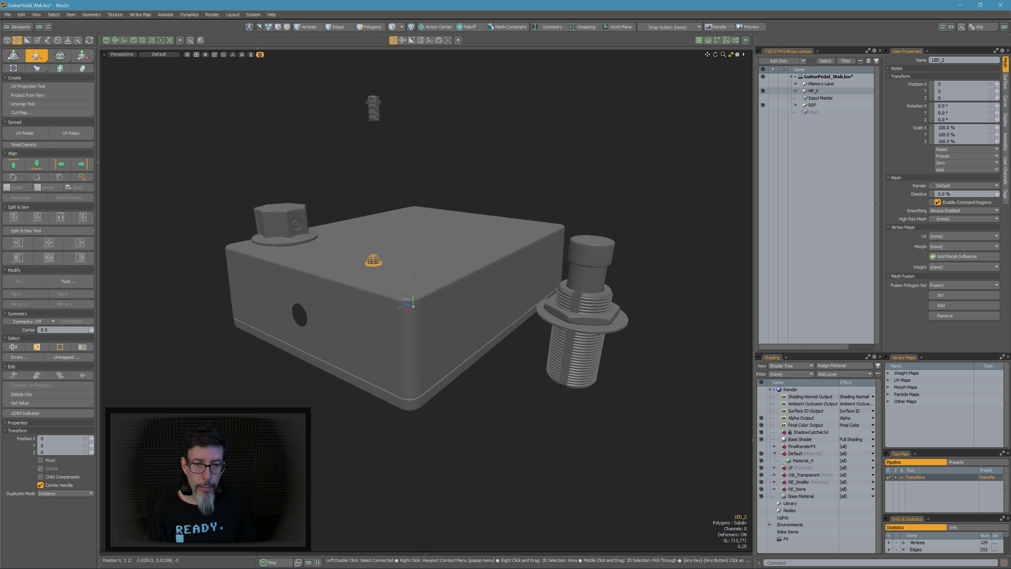
left_click_drag(412, 301, 409, 235)
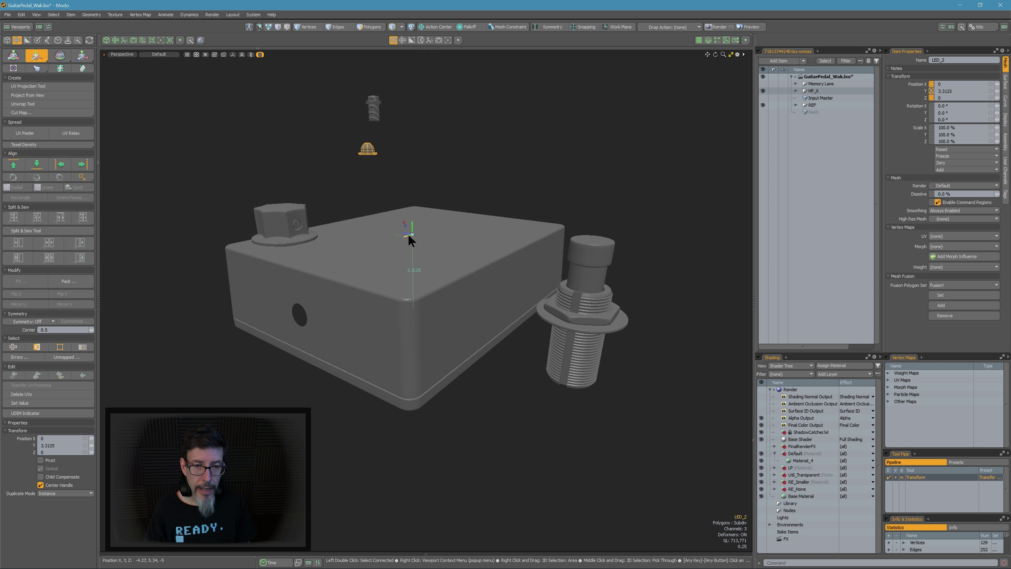
left_click(67, 444)
type("5")
key("Return")
key("q")
key("Escape")
Step: Move the remaining knob 5 units in Z, away from the case
left_click(275, 226)
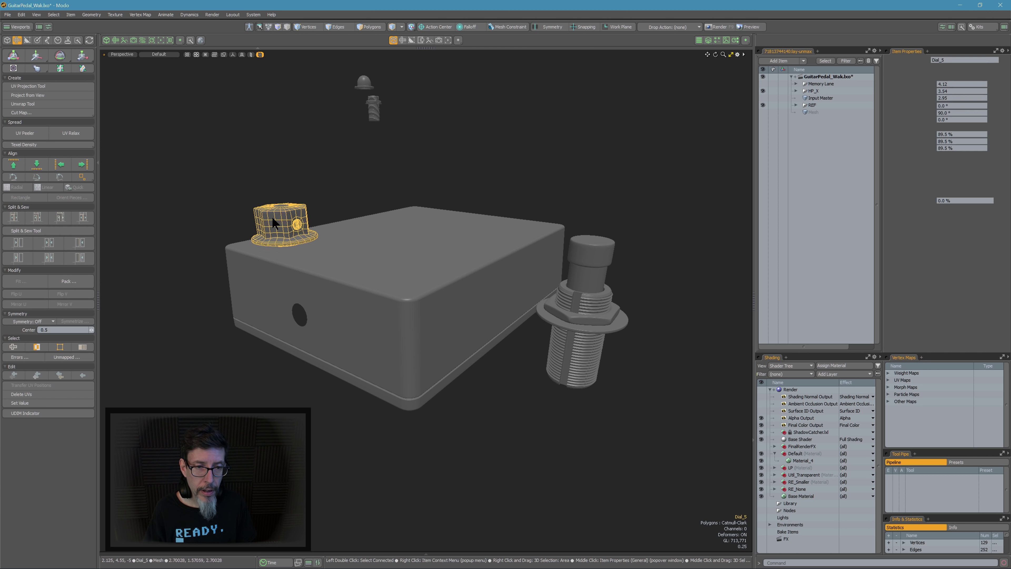
left_click_drag(276, 226, 320, 206, "alt")
scroll(320, 206, "down", 3)
left_click_drag(384, 172, 361, 284, "alt")
key("w")
left_click_drag(271, 282, 172, 292)
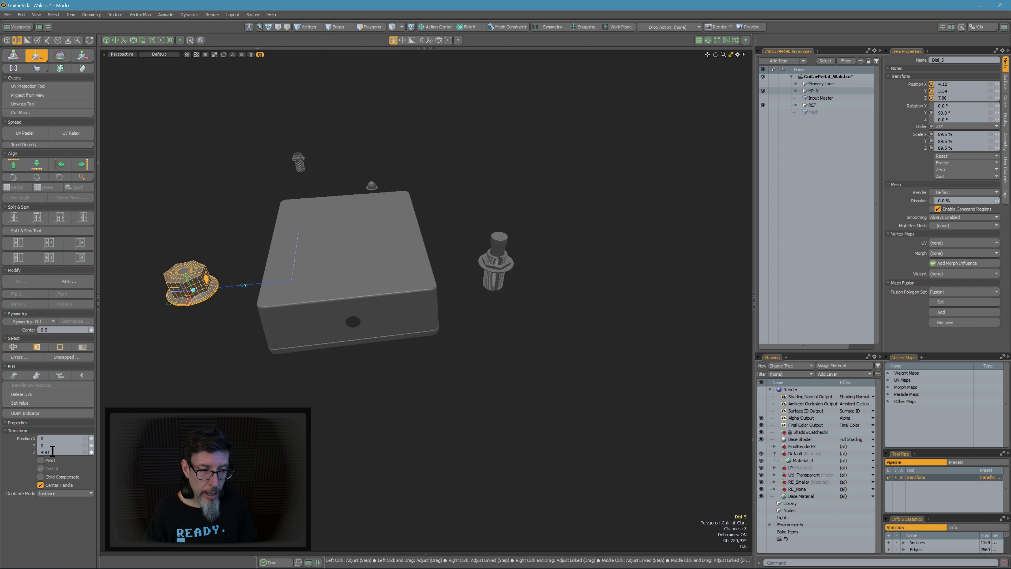
type("5")
key("Return")
key("q")
key("Escape")
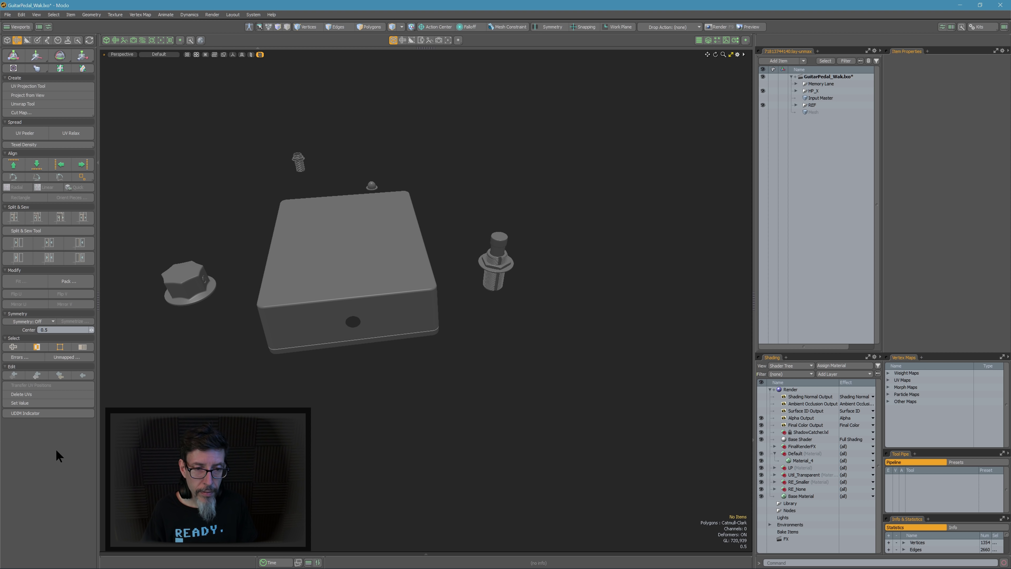
Step: Move the input jack mounted in the case's side wall 10 units in Z, out away from the case
left_click_drag(223, 303, 289, 312, "alt")
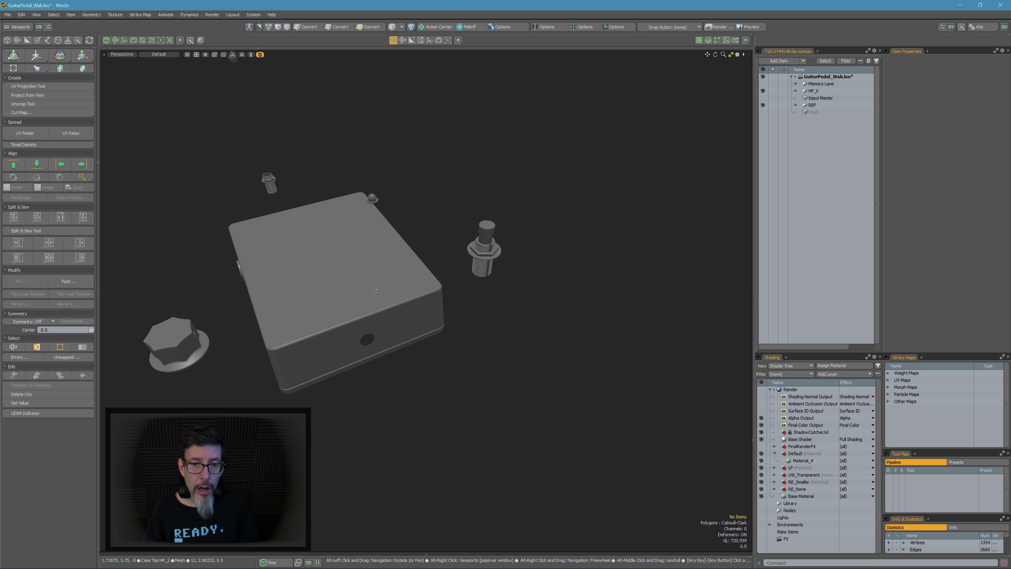
left_click_drag(376, 291, 417, 309, "alt")
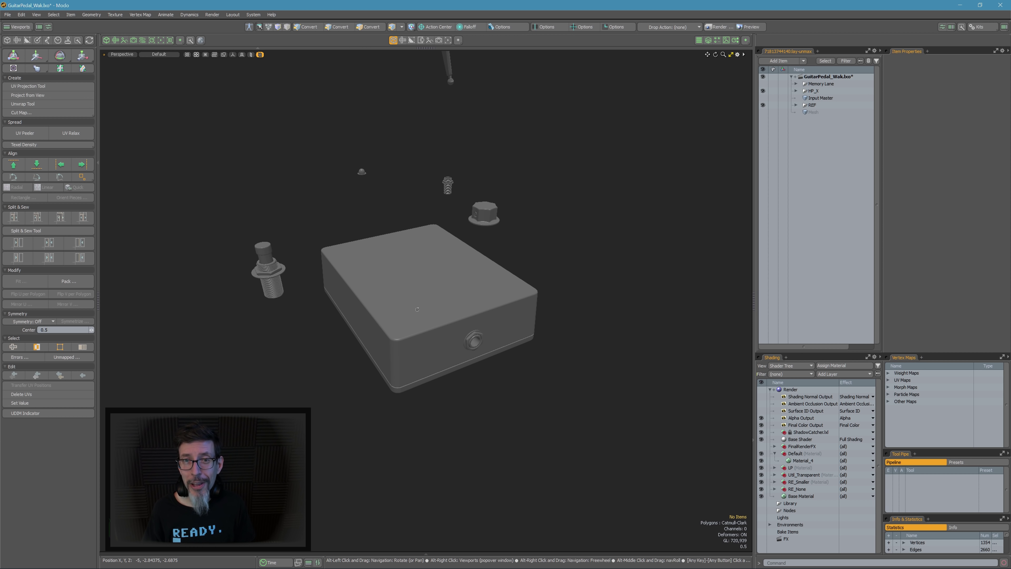
left_click(470, 340)
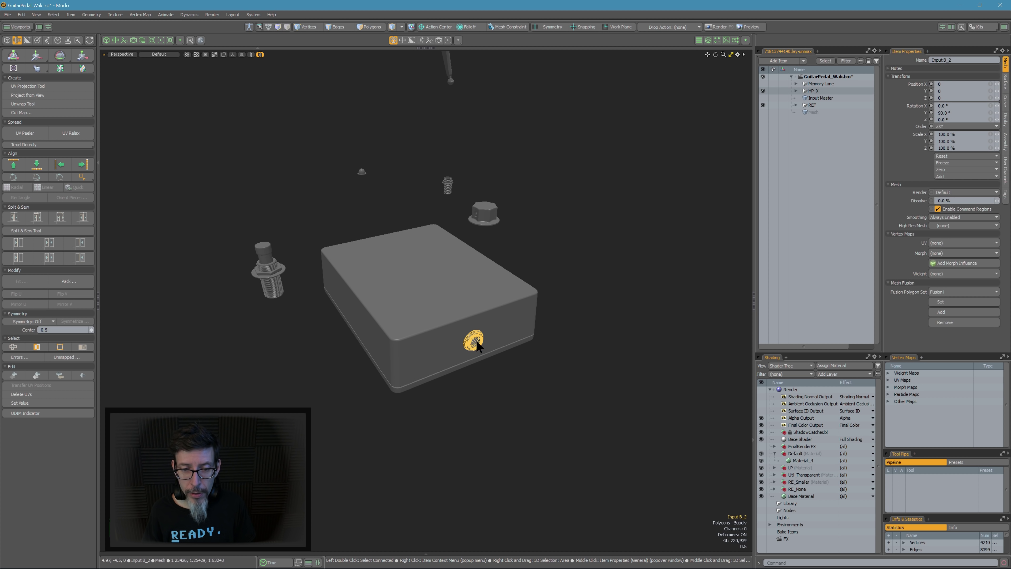
mouse_move(470, 339)
left_mouse_down("alt")
mouse_move(453, 323)
mouse_move(473, 235)
mouse_move(466, 346)
left_mouse_up("alt")
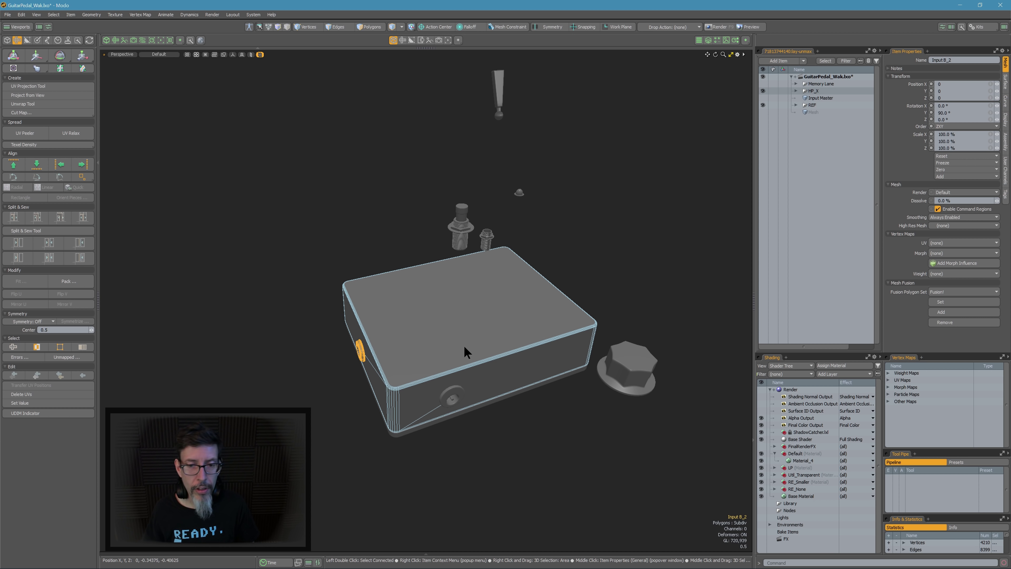
left_click_drag(367, 351, 382, 368, "alt")
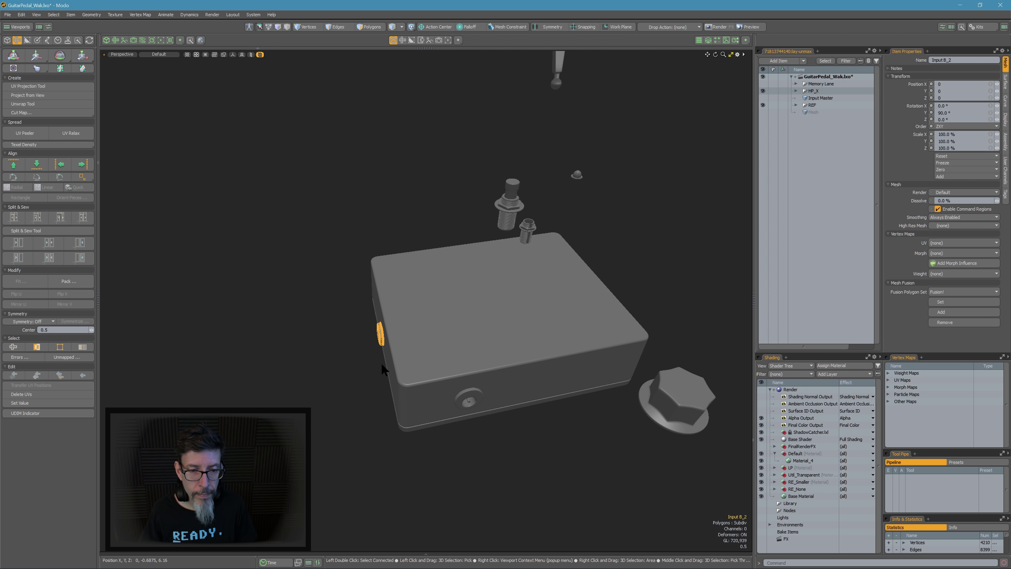
left_click_drag(336, 309, 570, 291, "alt")
key("w")
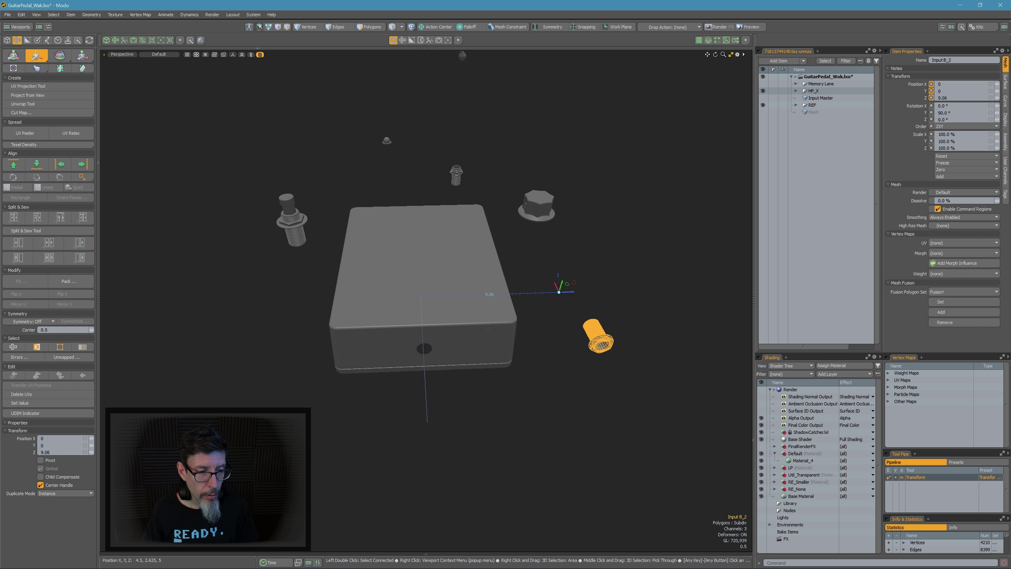
left_click(69, 452)
type("1")
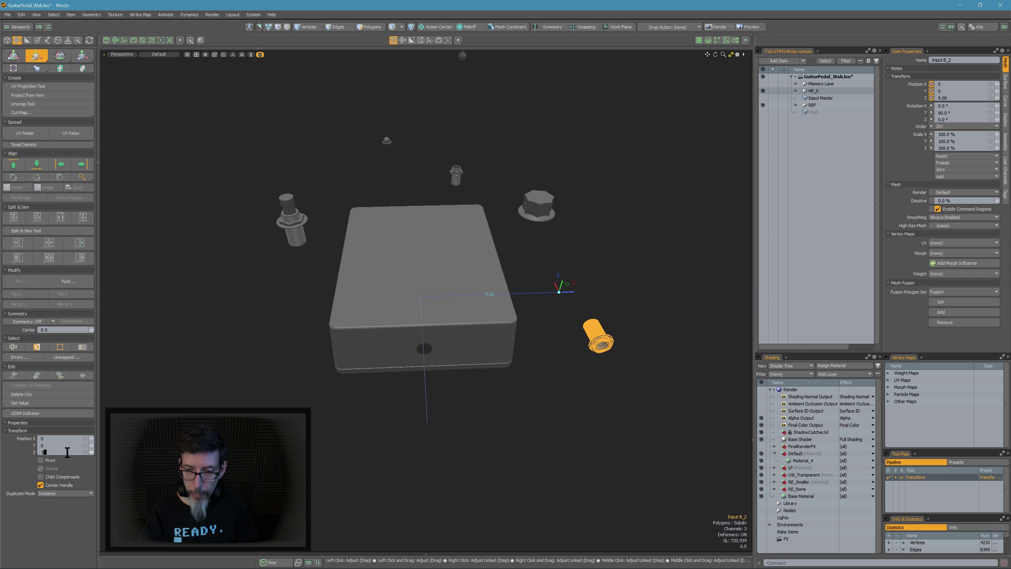
type("0")
key("Return")
key("Escape")
key("Escape")
Step: Move the DC power input by -10 in X, clear of the case
left_click_drag(566, 338, 465, 364, "alt")
left_click(504, 350)
scroll(465, 364, "down", 3)
left_click_drag(525, 358, 387, 385, "alt")
key("w")
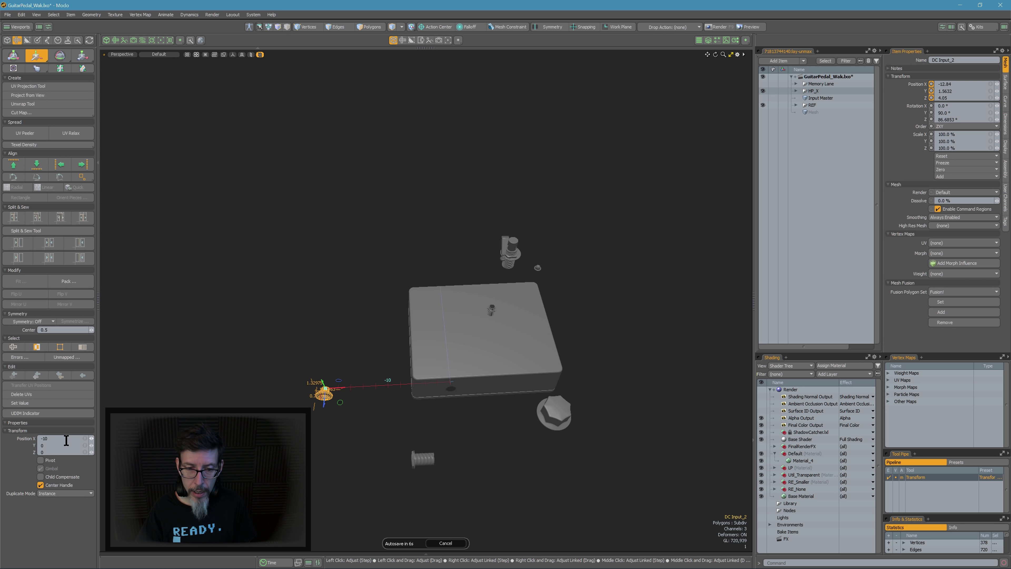
key("Escape")
key("Escape")
Step: Examine the separated input jack, DC input and case up close from several angles, including their polygon wireframes
left_click_drag(363, 350, 446, 408, "alt")
scroll(455, 341, "up", 4)
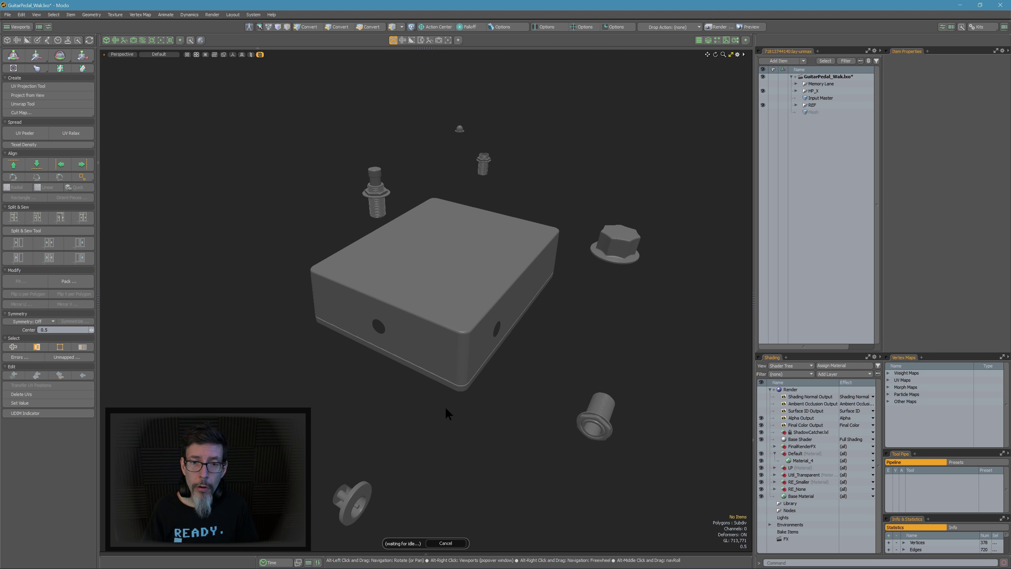
left_click_drag(561, 374, 581, 331, "alt")
scroll(581, 331, "up", 3)
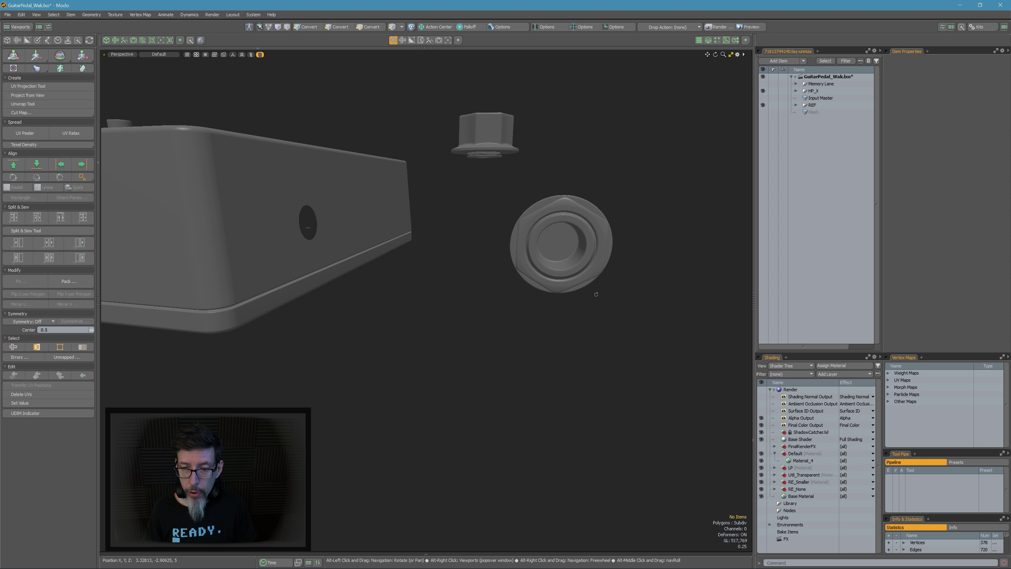
left_click_drag(596, 293, 554, 243, "alt")
left_click_drag(464, 216, 505, 327, "alt")
scroll(506, 328, "down", 5)
left_click_drag(398, 339, 445, 346, "alt")
scroll(445, 346, "up", 10)
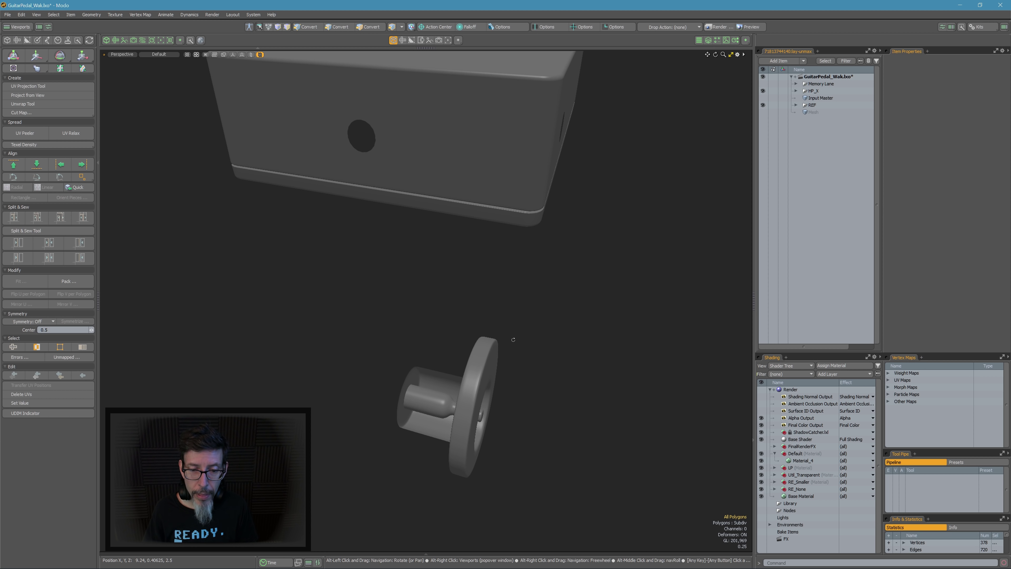
left_click_drag(457, 341, 370, 341, "ctrl+alt")
left_click_drag(574, 275, 450, 300, "alt+shift")
left_click_drag(577, 294, 426, 306, "alt")
Step: Save the guitar pedal scene with its parts moved apart
key("ctrl")
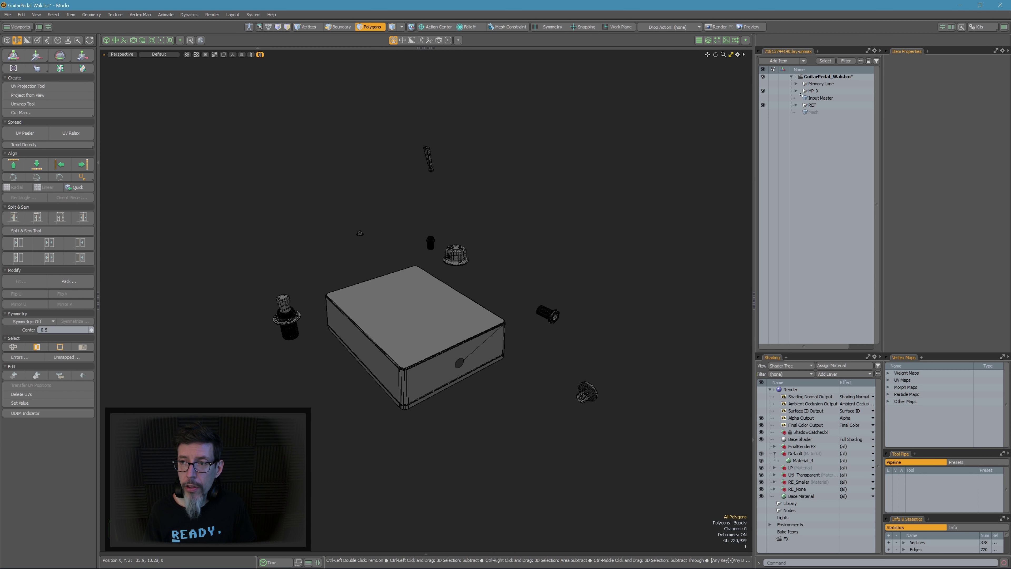
key("ctrl+s")
mouse_move(555, 183)
left_mouse_down("alt")
mouse_move(555, 206)
mouse_move(562, 191)
left_mouse_up("alt")
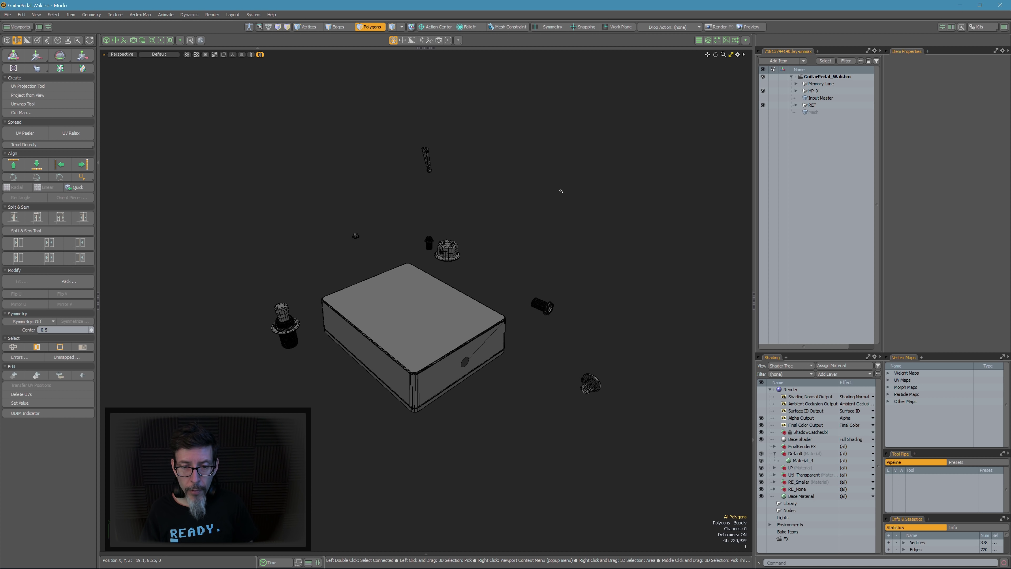